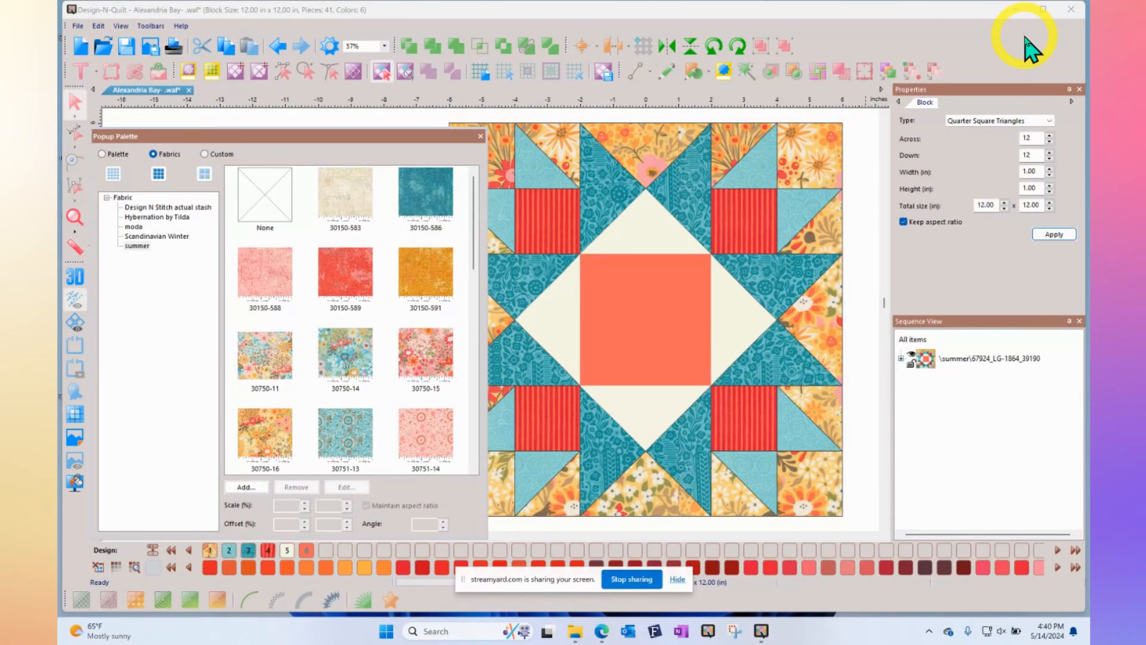
{"action": "left_click", "coordinate": [481, 136]}
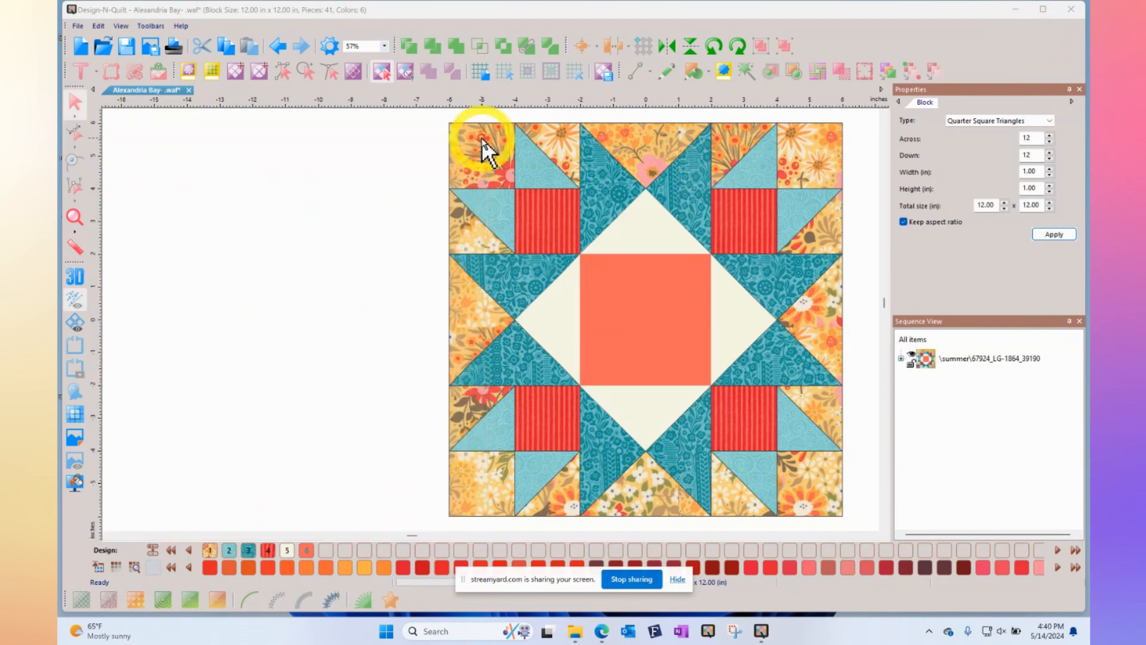
{"action": "scroll", "coordinate": [527, 180], "scroll_direction": "up", "scroll_amount": 3}
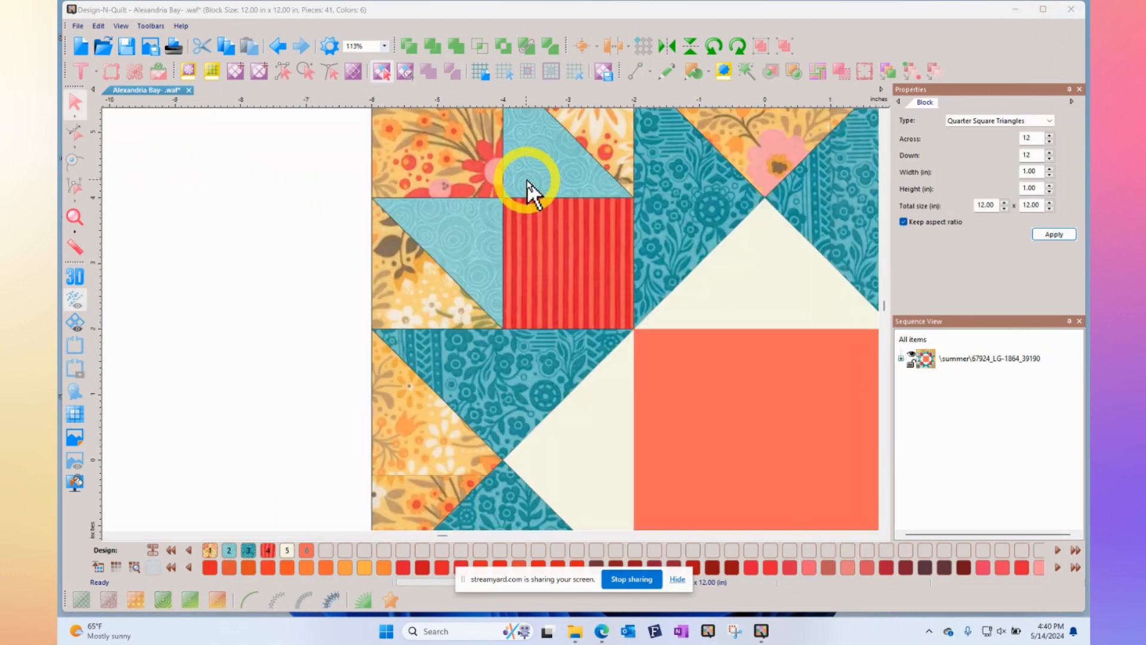
{"action": "scroll", "coordinate": [527, 180], "scroll_direction": "down", "scroll_amount": 3}
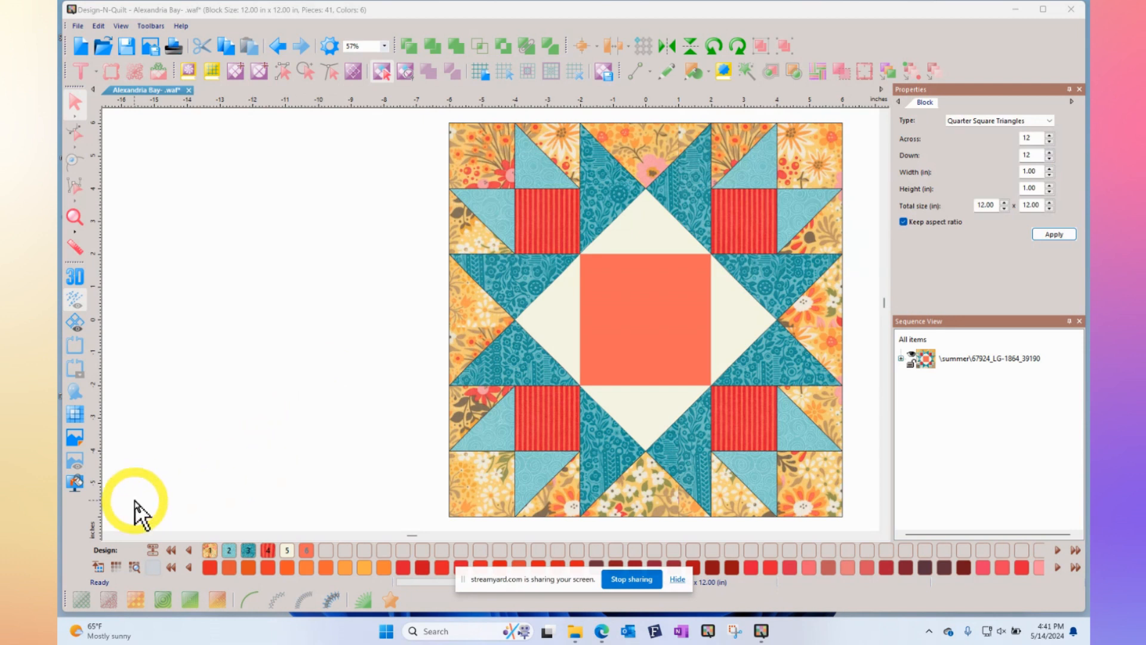
Step: Create a new folder named today under the root of the fabric library
{"action": "left_click", "coordinate": [97, 568]}
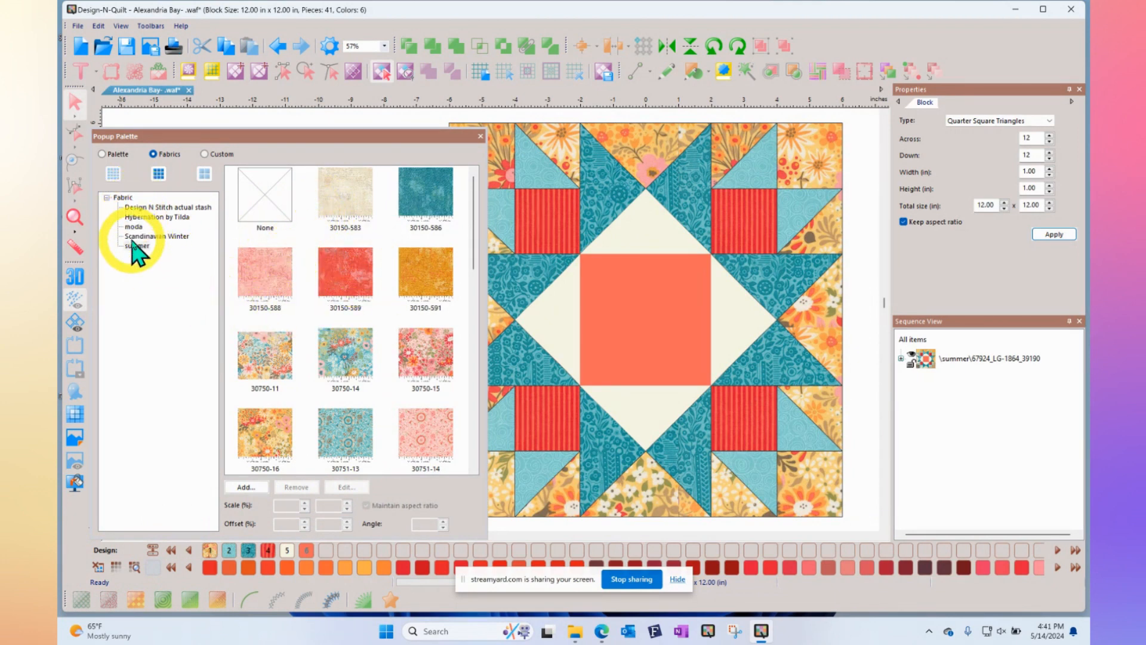
{"action": "left_click", "coordinate": [123, 199]}
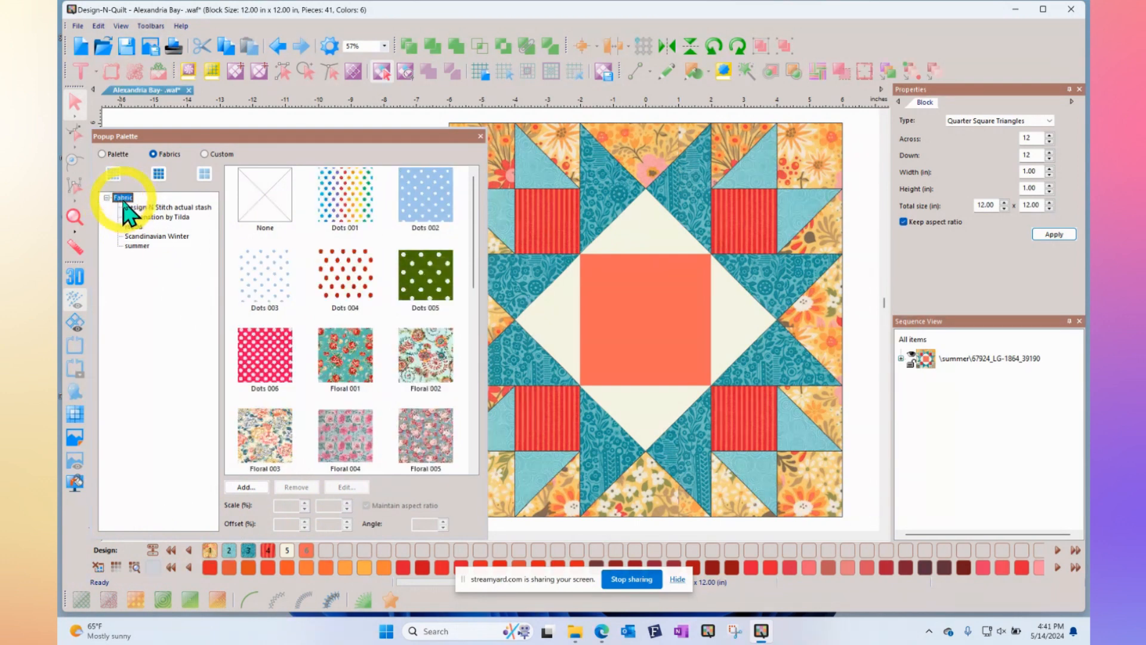
{"action": "right_click", "coordinate": [123, 202]}
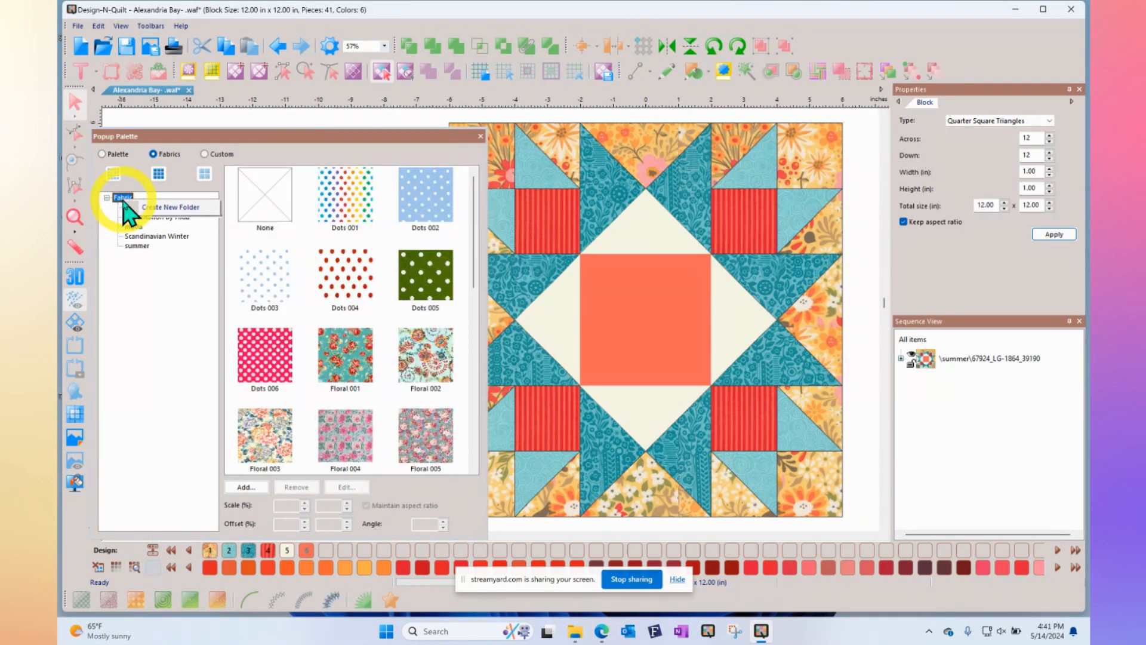
{"action": "left_click", "coordinate": [161, 208]}
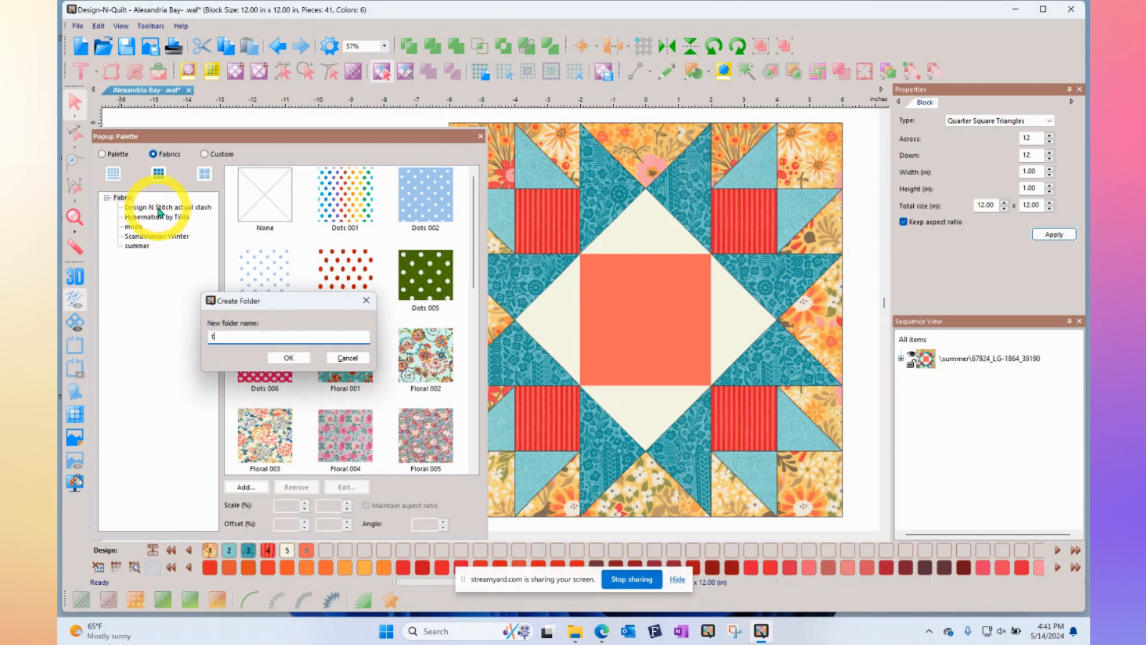
{"action": "key", "text": "Return"}
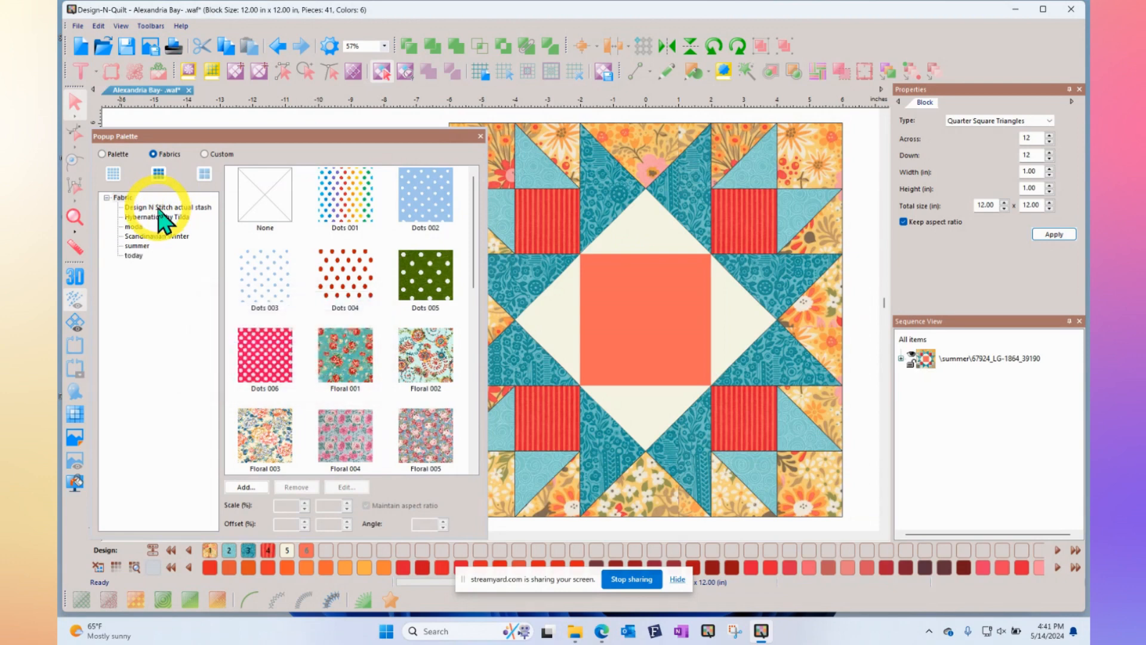
Step: Permanently delete the today folder from the fabric library
{"action": "left_click", "coordinate": [134, 255]}
{"action": "right_click", "coordinate": [134, 257]}
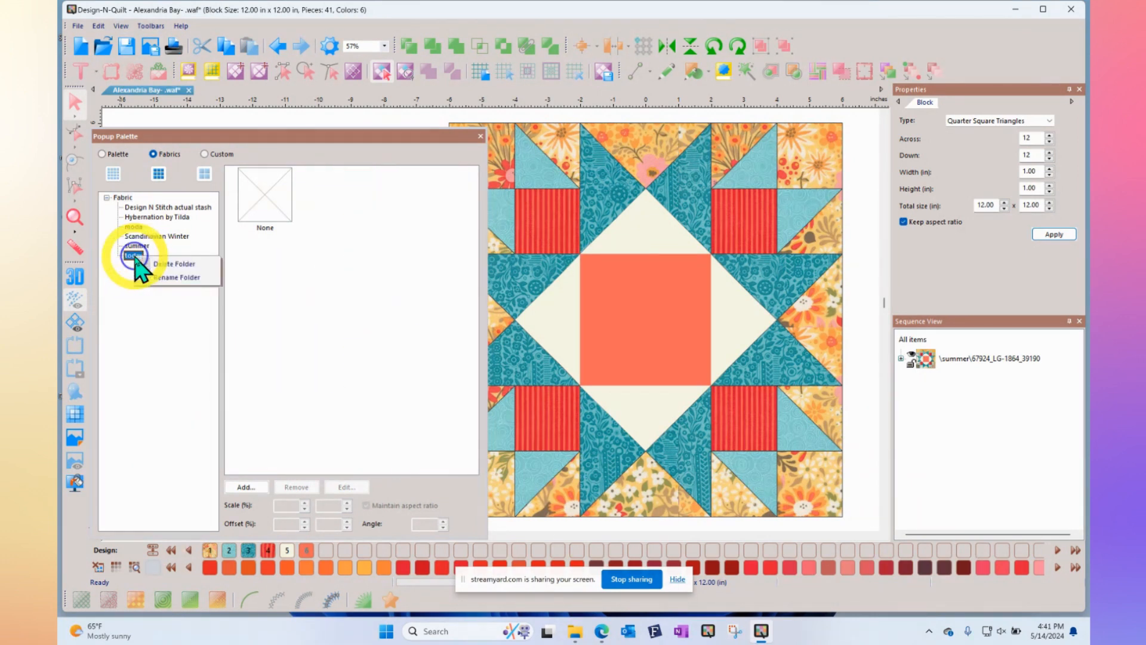
{"action": "left_click", "coordinate": [171, 265]}
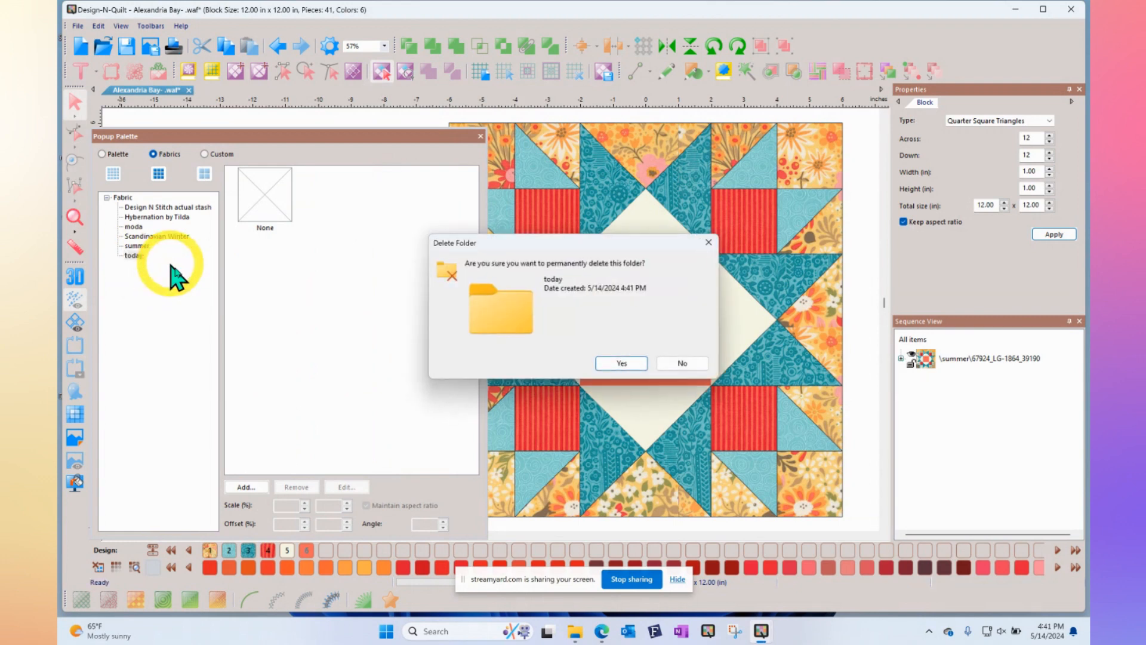
{"action": "left_click", "coordinate": [623, 363]}
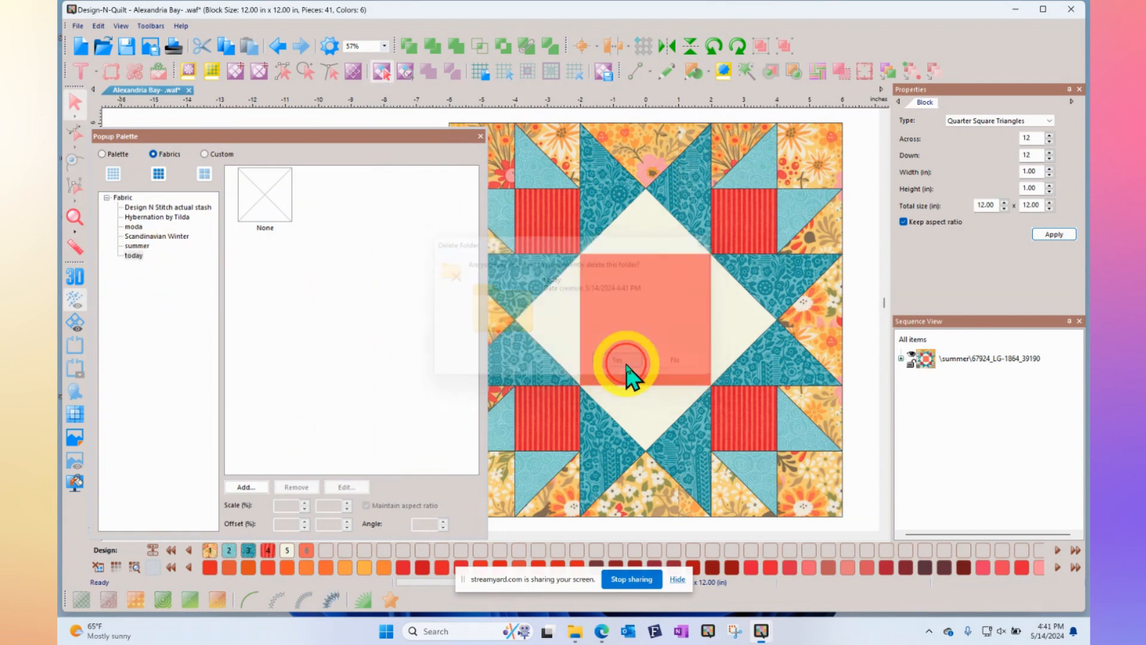
Step: Import the fabric image IMG_8066.jpg from the we bought folder into the summer fabric folder
{"action": "left_click", "coordinate": [137, 246]}
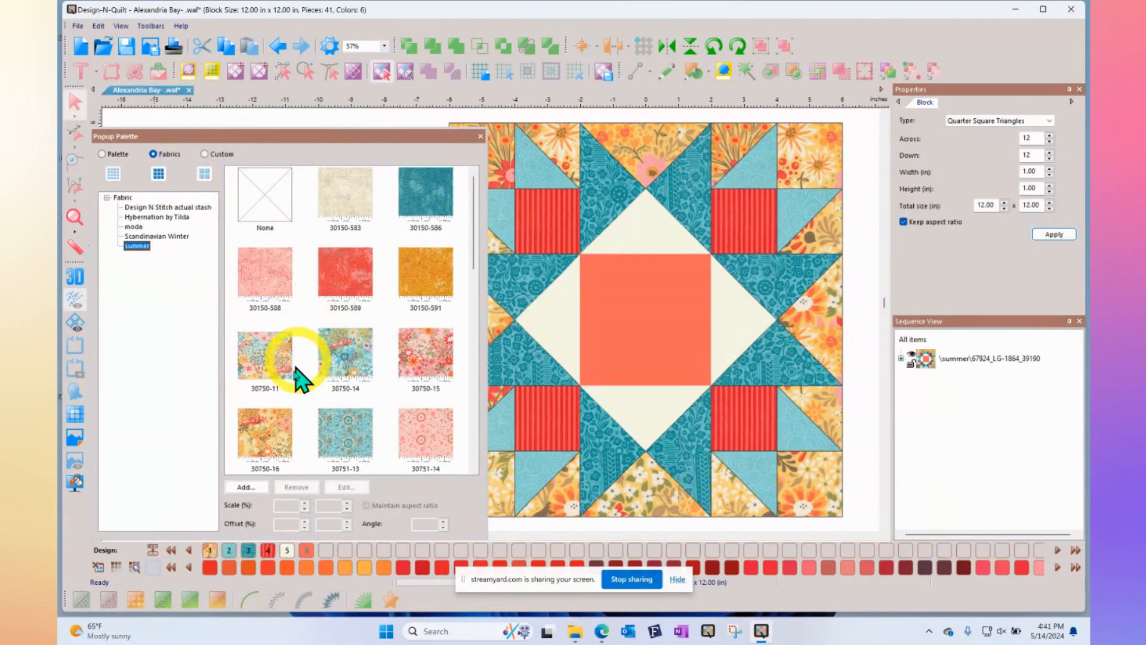
{"action": "left_click", "coordinate": [244, 490]}
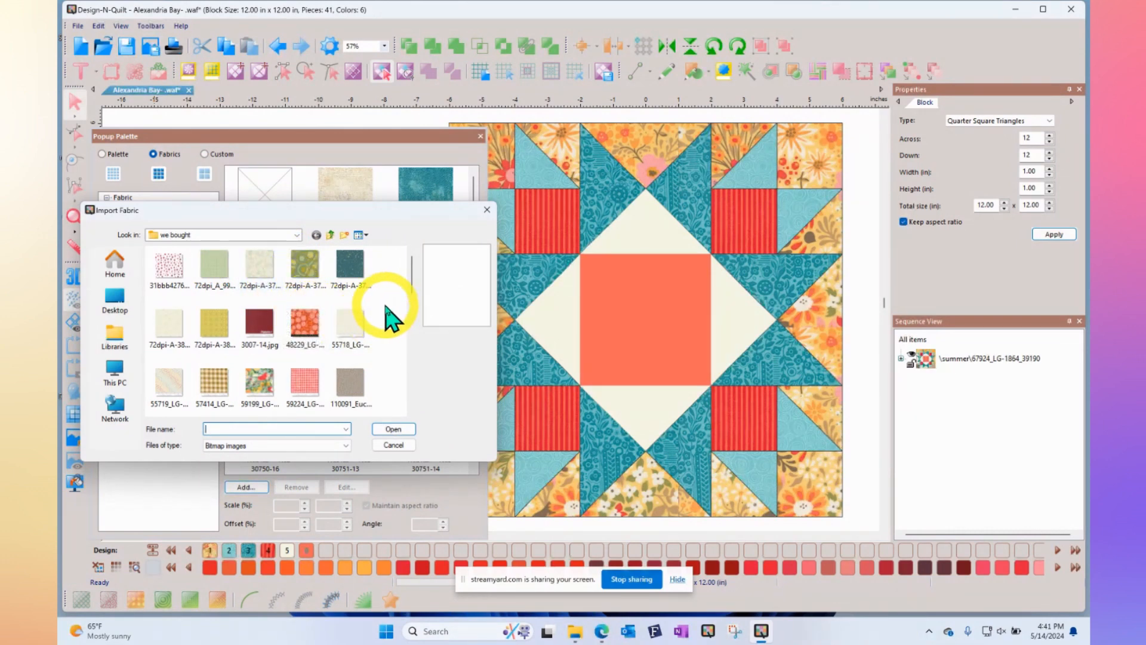
{"action": "scroll", "coordinate": [387, 315], "scroll_direction": "down", "scroll_amount": 10}
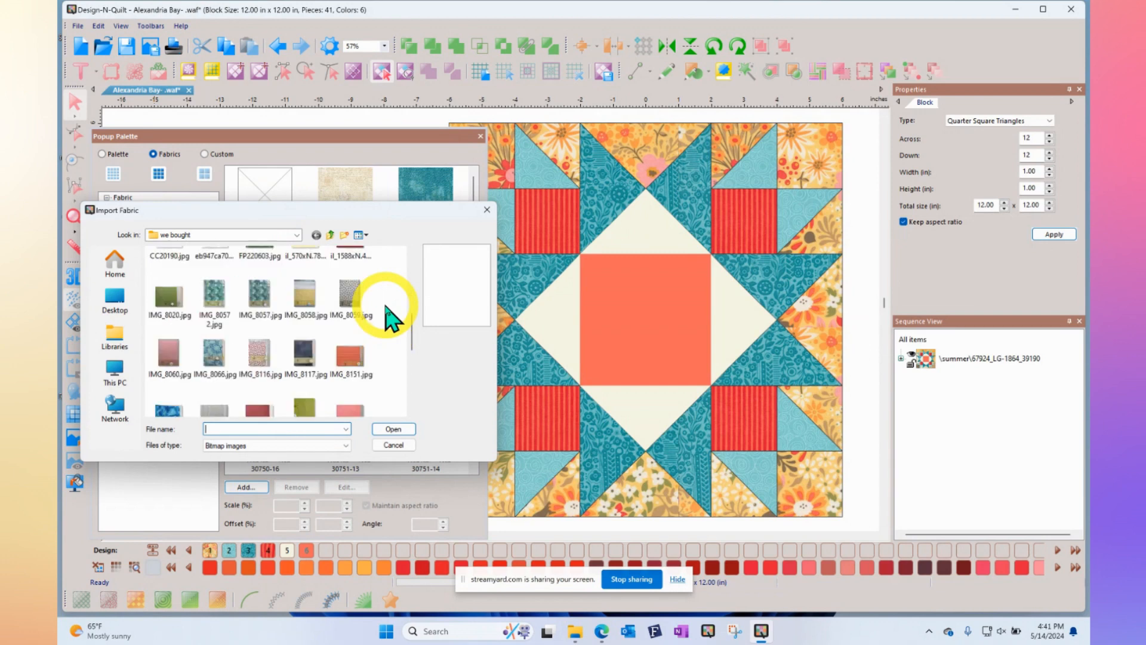
{"action": "left_click", "coordinate": [215, 358]}
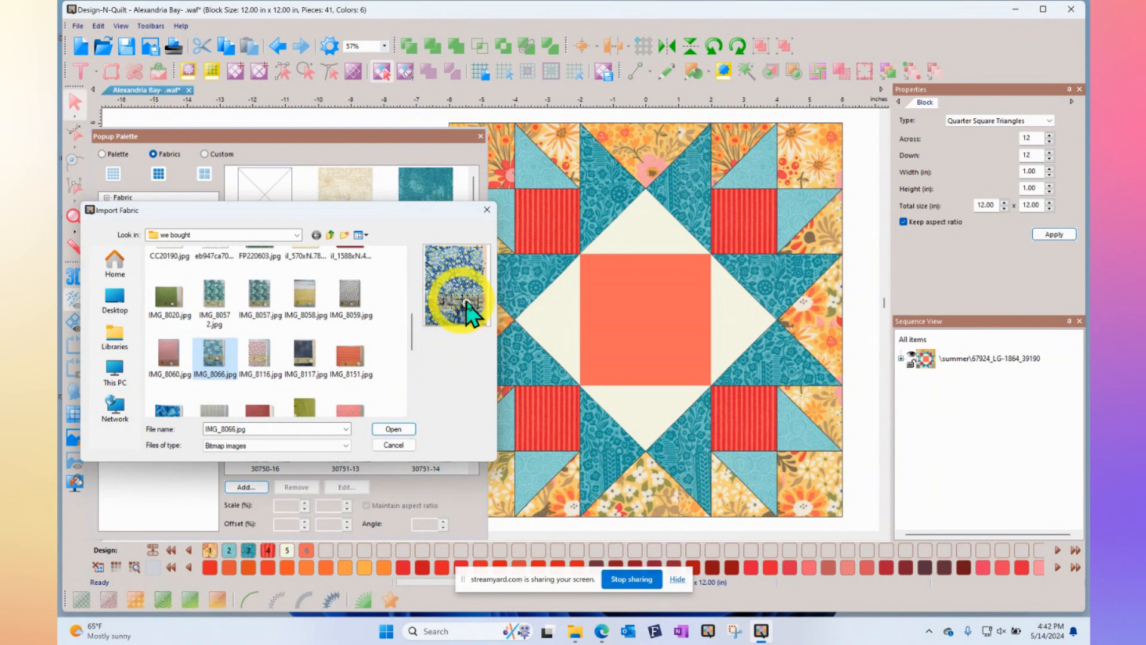
{"action": "left_click", "coordinate": [396, 429]}
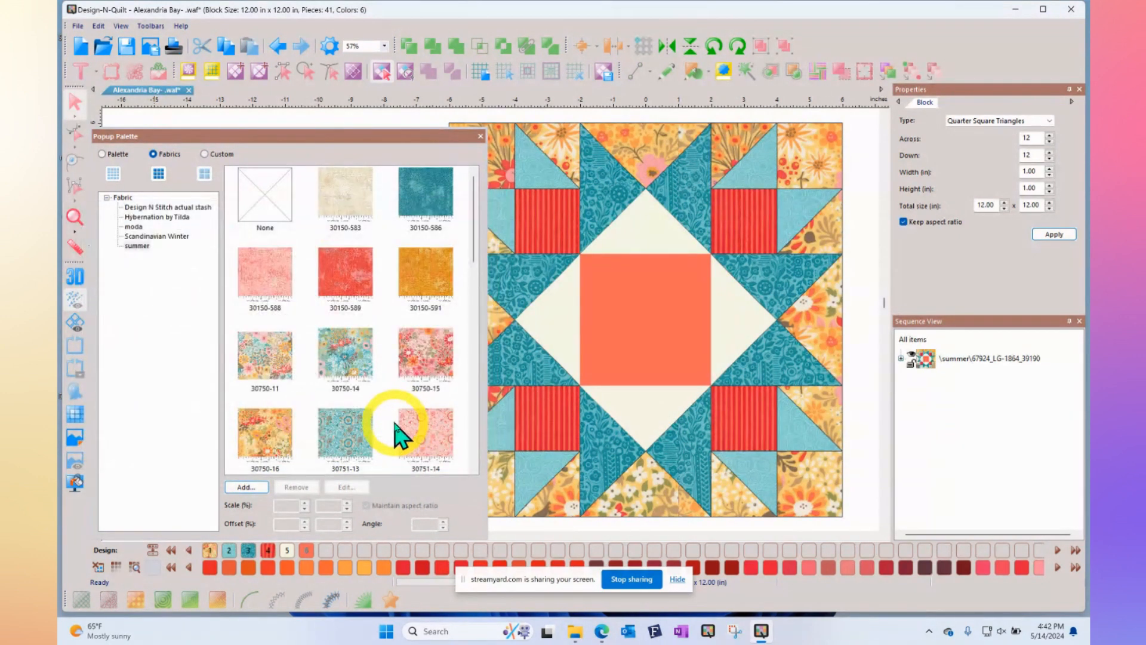
Step: Edit the IMG_8066 fabric's scale: trace a line about 36.7 in long along the photographed ruler and apply a requested length of 10 inches
{"action": "scroll", "coordinate": [304, 311], "scroll_direction": "down", "scroll_amount": 10}
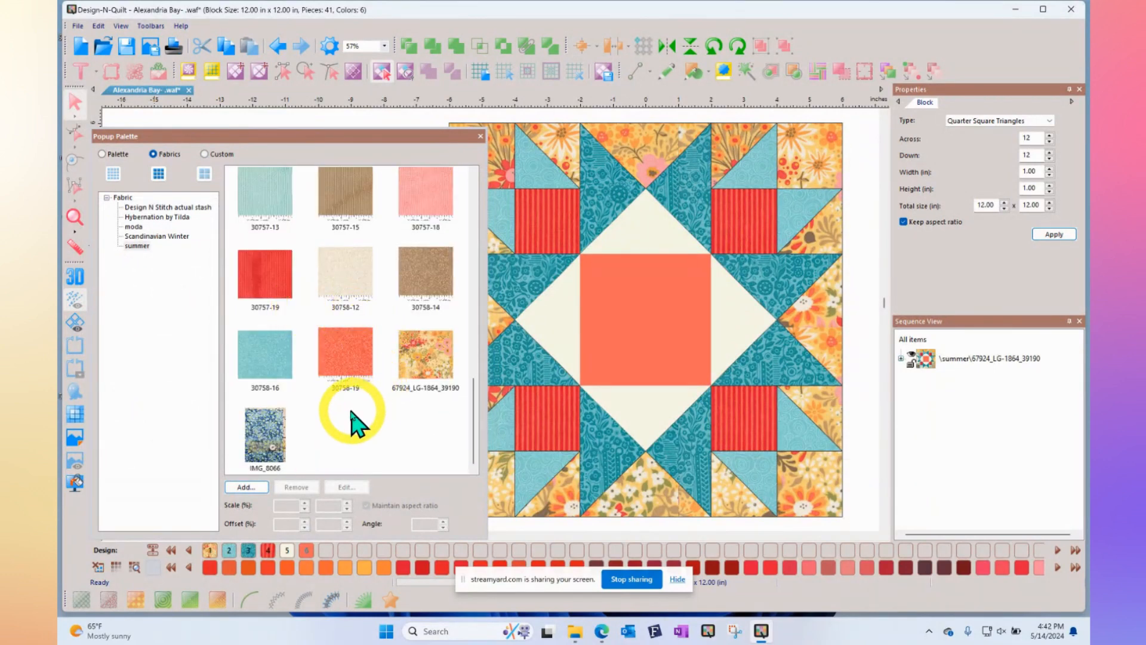
{"action": "left_click", "coordinate": [266, 429]}
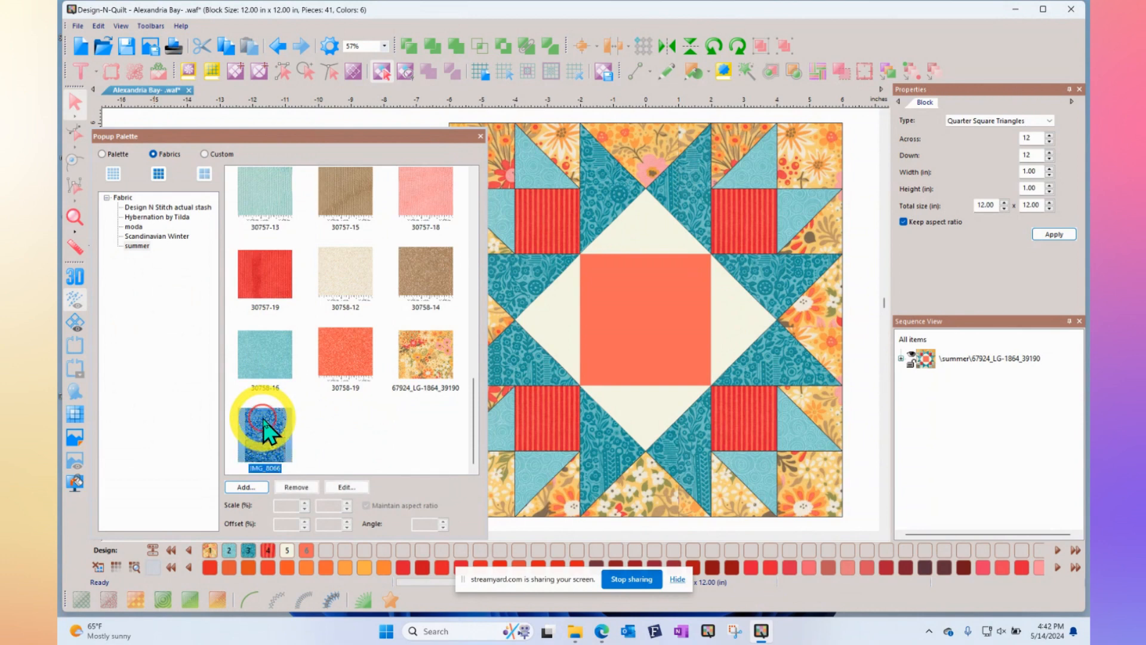
{"action": "left_click", "coordinate": [344, 488]}
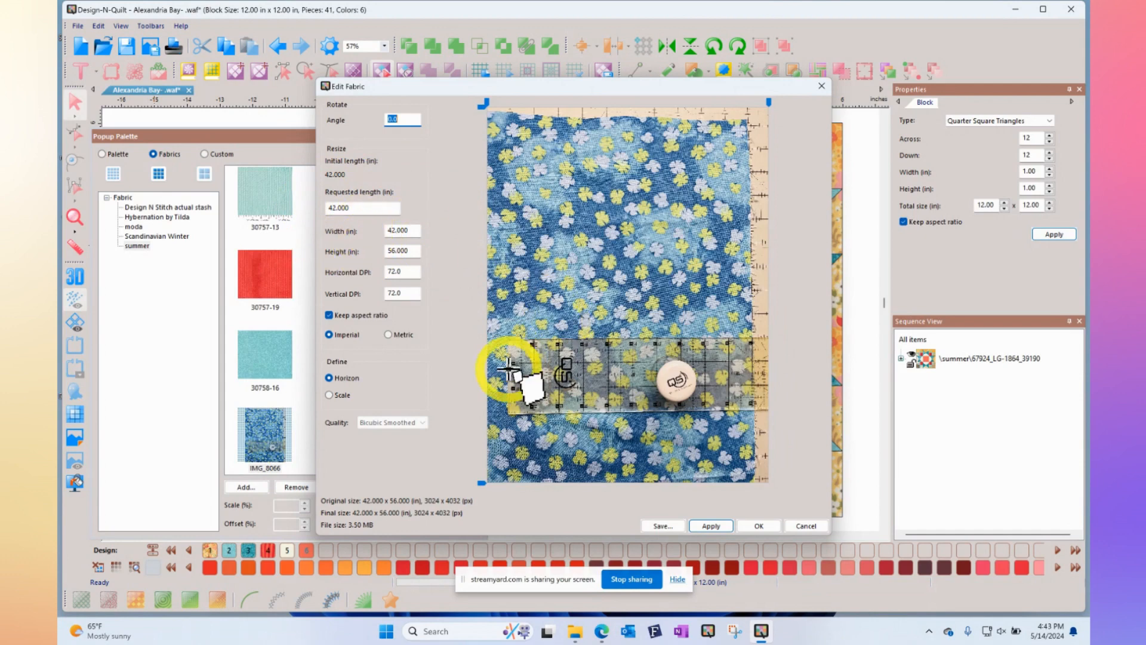
{"action": "left_click", "coordinate": [341, 378]}
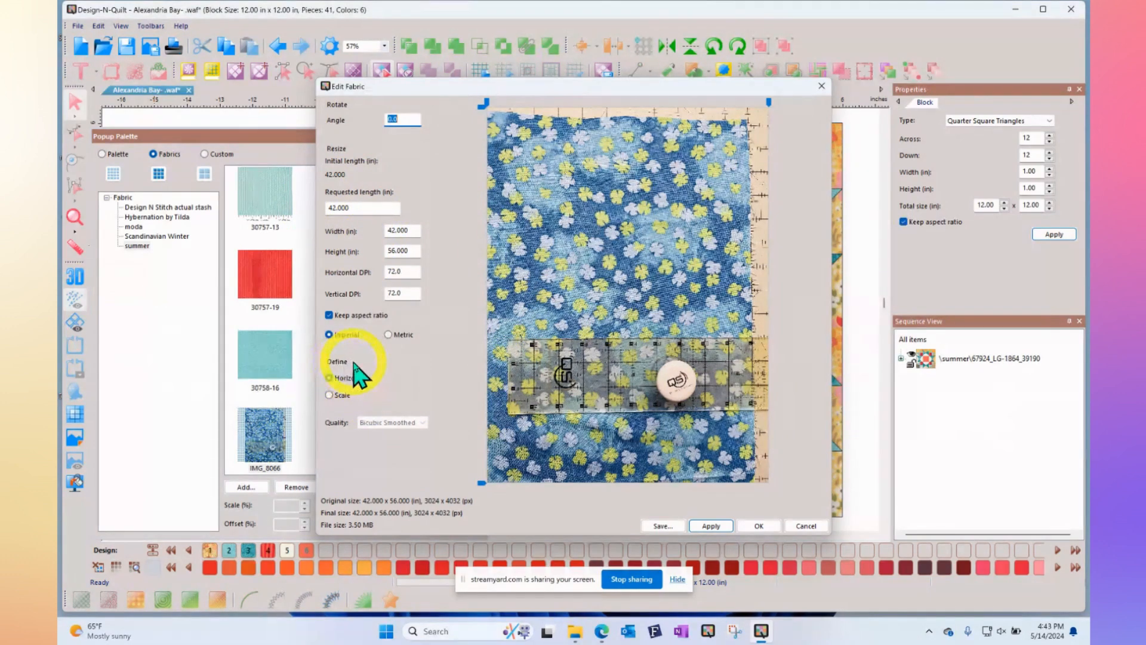
{"action": "left_click", "coordinate": [330, 395]}
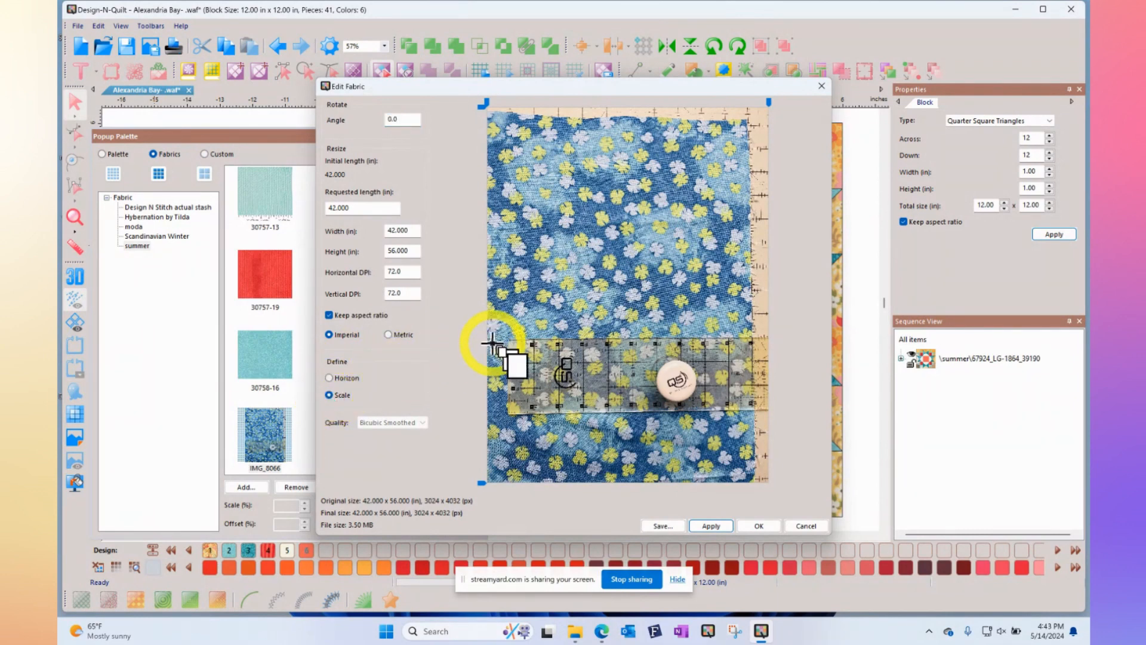
{"action": "left_click_drag", "start_coordinate": [506, 340], "coordinate": [752, 336]}
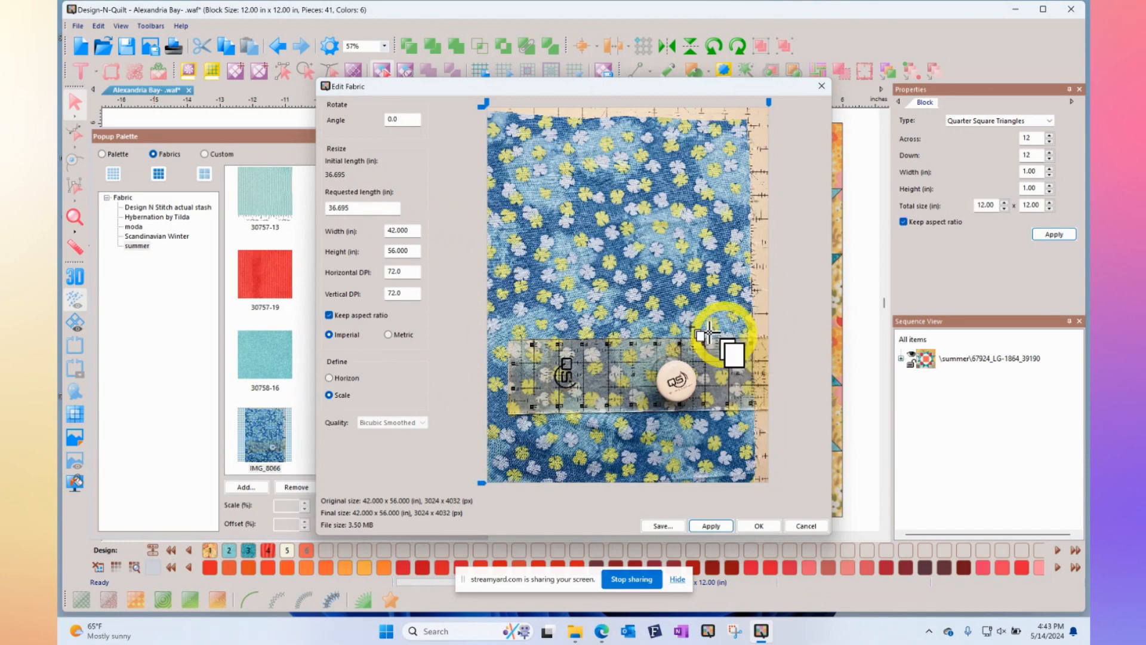
{"action": "left_click_drag", "start_coordinate": [352, 208], "coordinate": [316, 209]}
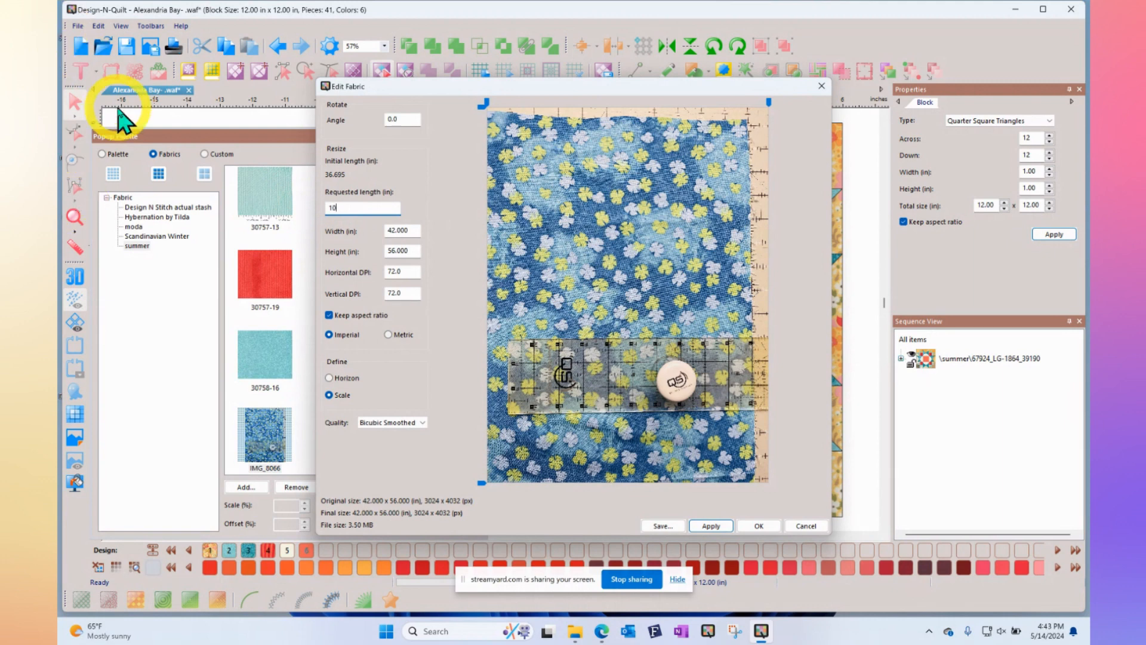
{"action": "left_click", "coordinate": [711, 526]}
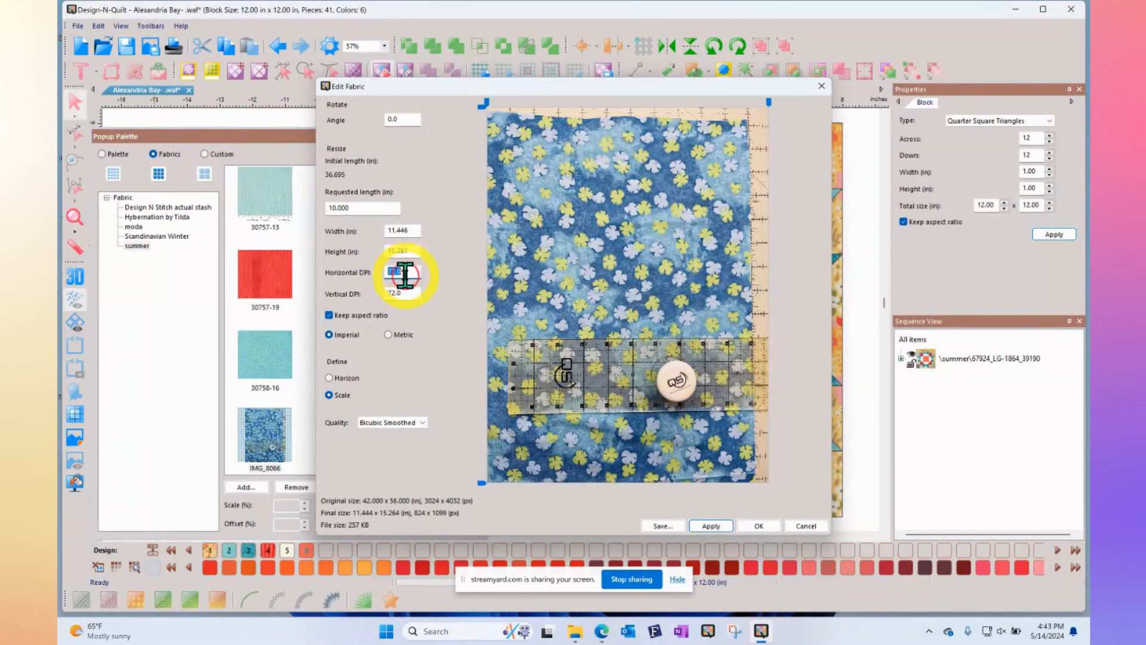
Step: Set the fabric image's horizontal and vertical DPI to 96
{"action": "left_click_drag", "start_coordinate": [404, 274], "coordinate": [390, 269]}
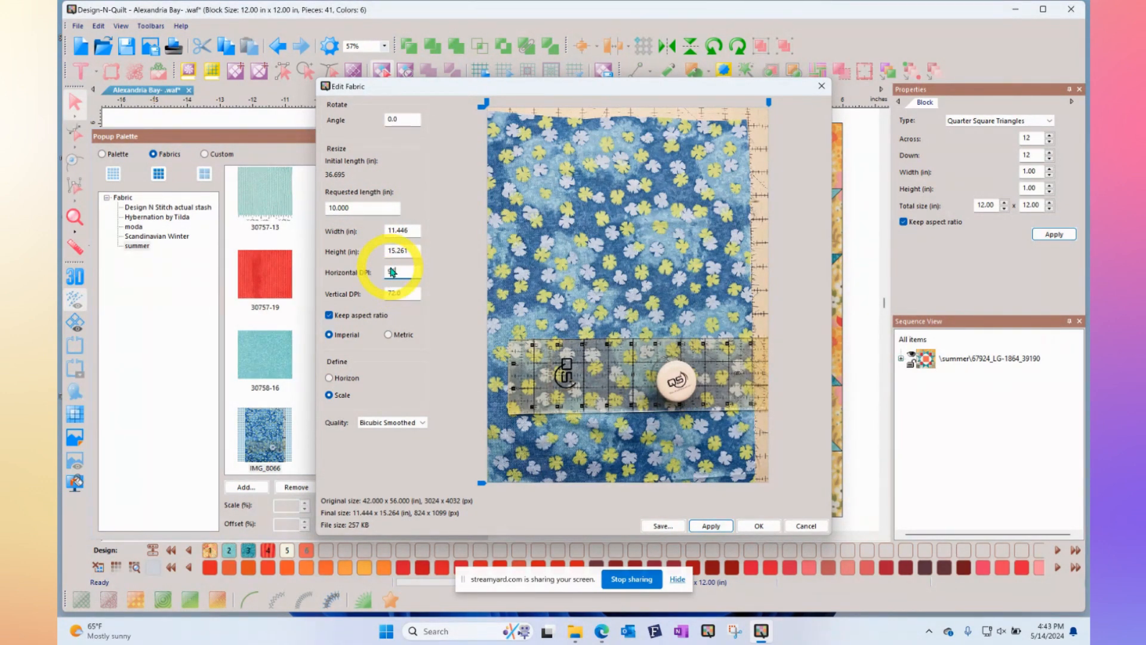
{"action": "type", "text": "96"}
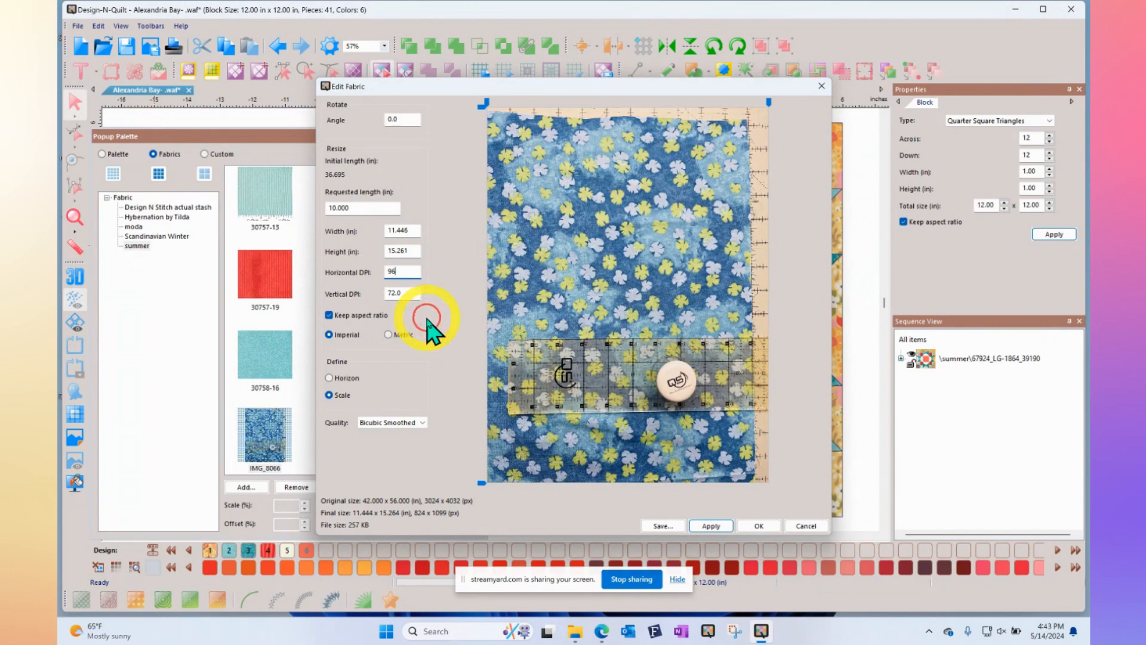
{"action": "left_click", "coordinate": [410, 292]}
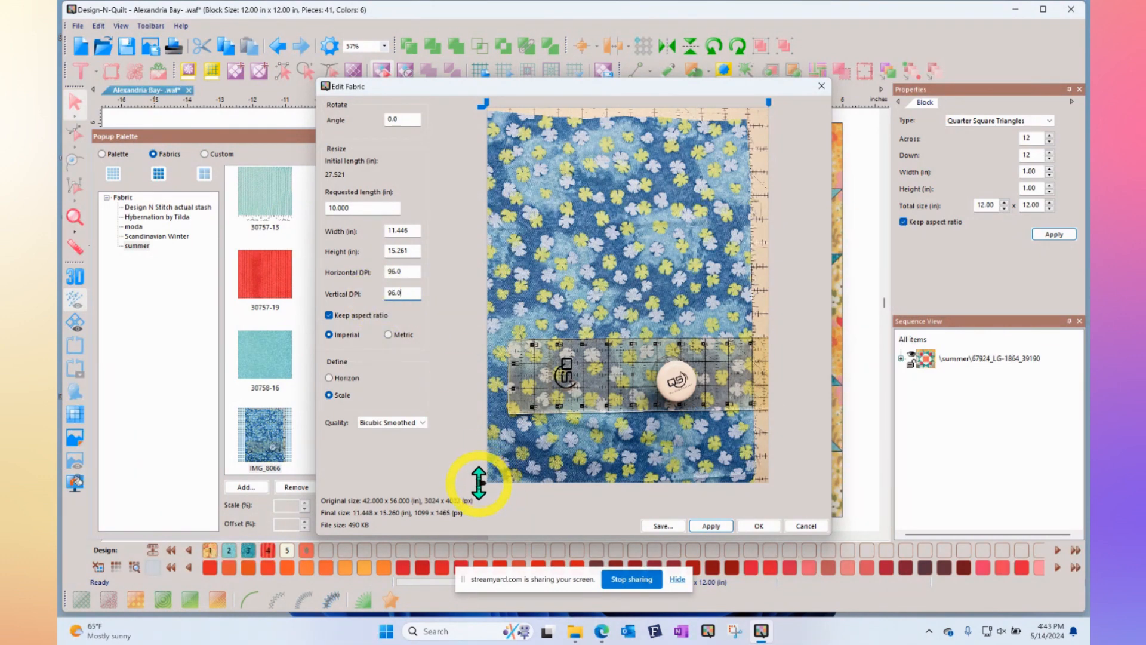
Step: Crop the fabric photo to about 8.04 x 7.13 in of clean clover print, excluding the ruler and mat, and accept the fabric edits
{"action": "left_click_drag", "start_coordinate": [481, 481], "coordinate": [469, 352]}
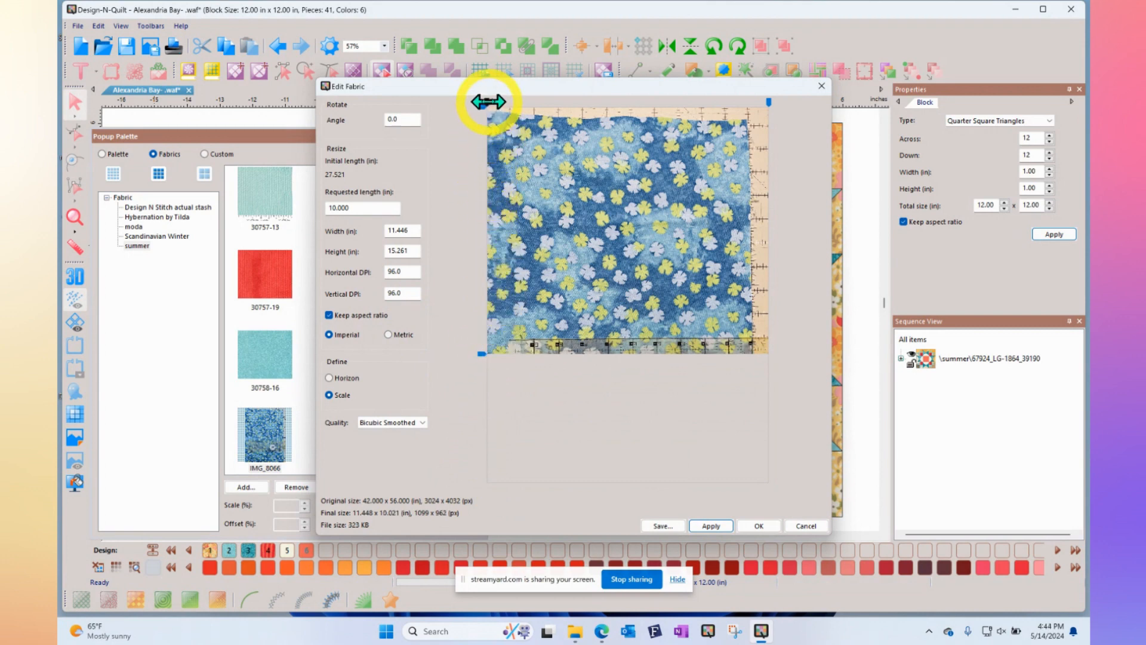
{"action": "left_click_drag", "start_coordinate": [487, 110], "coordinate": [507, 111]}
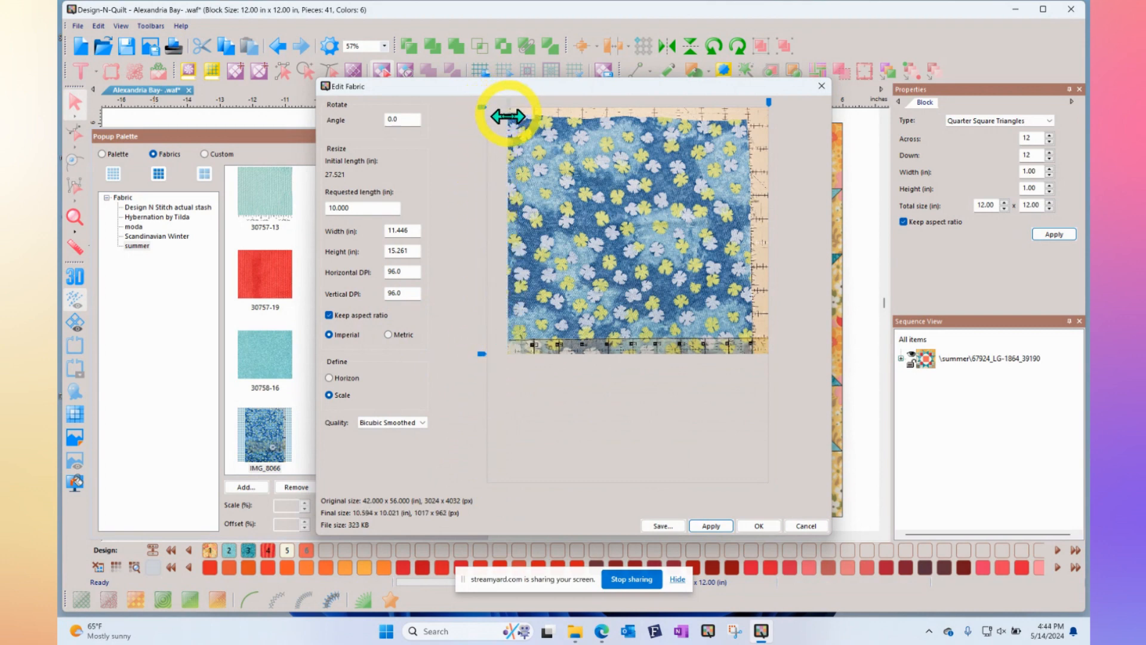
{"action": "left_click_drag", "start_coordinate": [770, 102], "coordinate": [707, 111]}
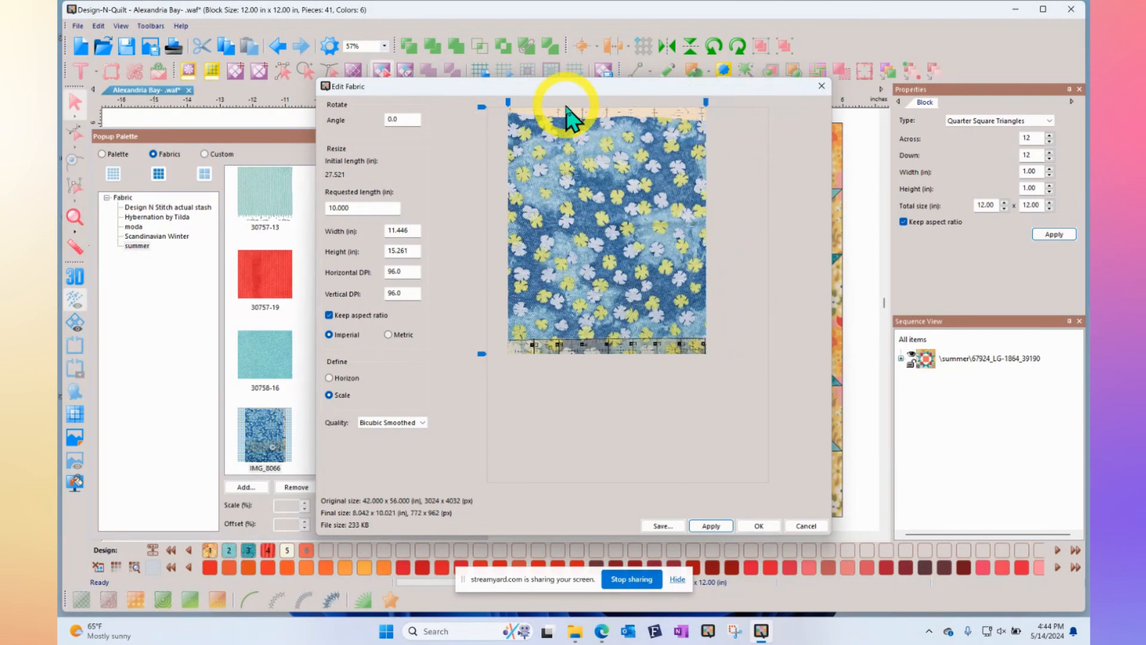
{"action": "left_click_drag", "start_coordinate": [482, 107], "coordinate": [481, 162]}
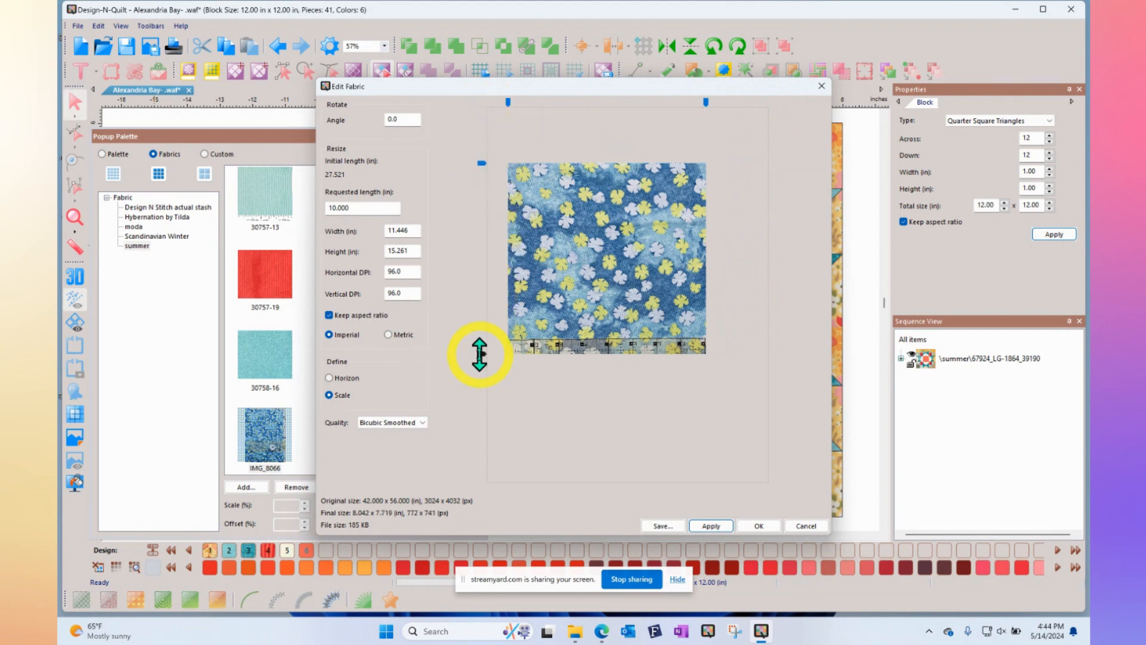
{"action": "left_click_drag", "start_coordinate": [481, 354], "coordinate": [483, 339]}
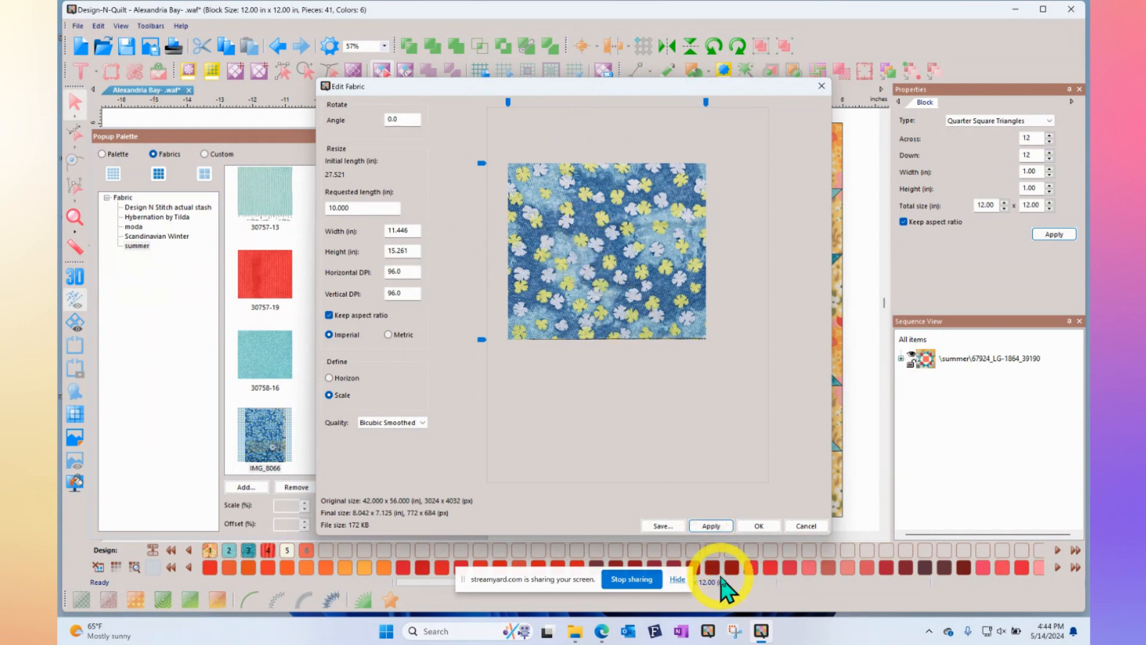
{"action": "left_click", "coordinate": [756, 525]}
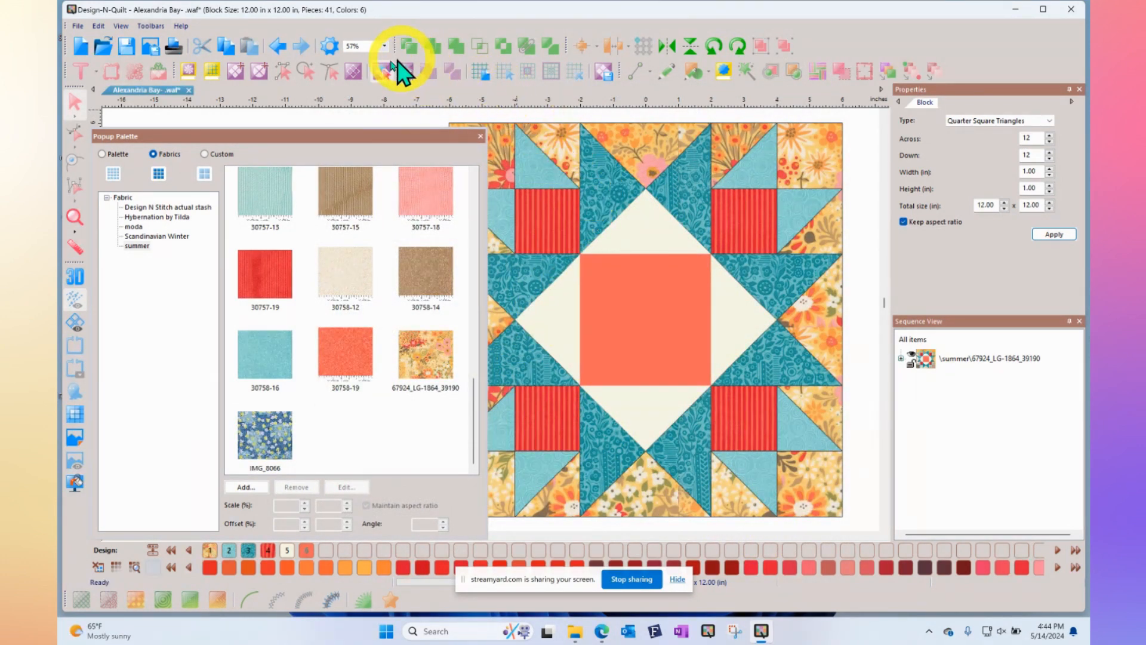
Step: Select all patches in the block with the same colour as the dark teal star points and fill them with the IMG_8066 fabric
{"action": "left_click", "coordinate": [593, 179]}
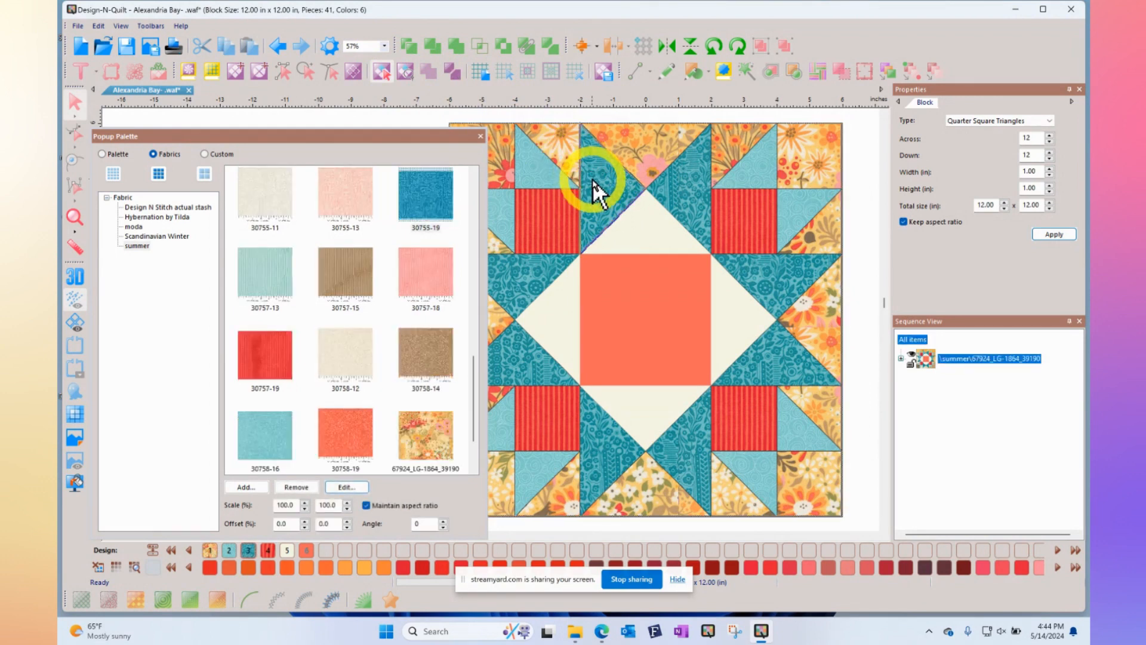
{"action": "right_click", "coordinate": [592, 179]}
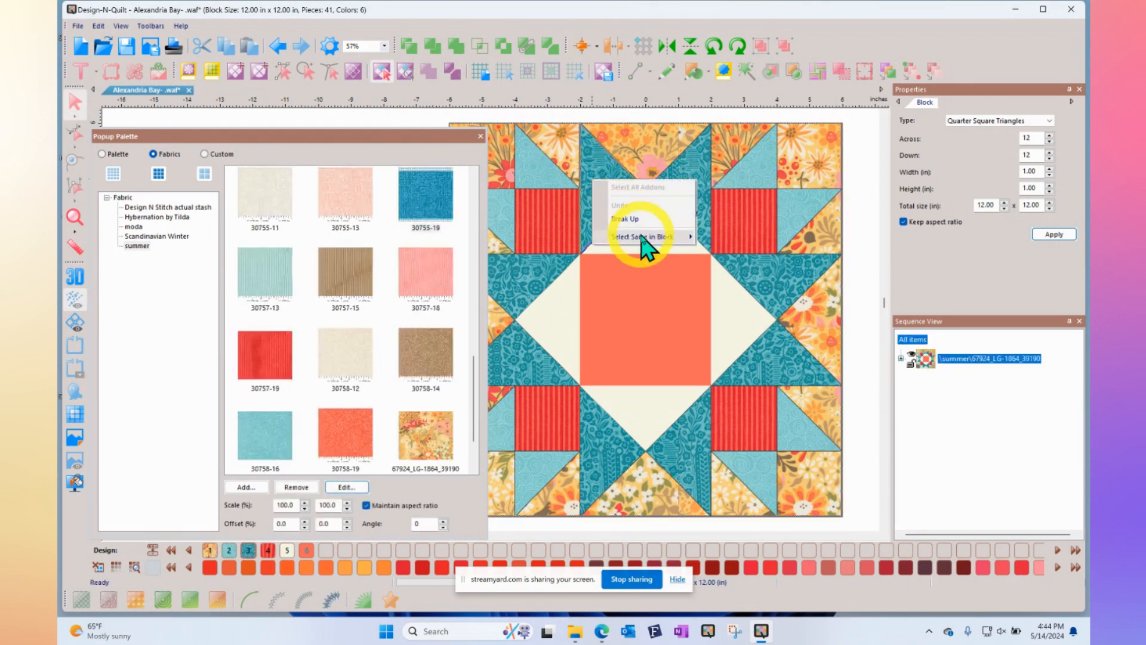
{"action": "mouse_move", "coordinate": [644, 239]}
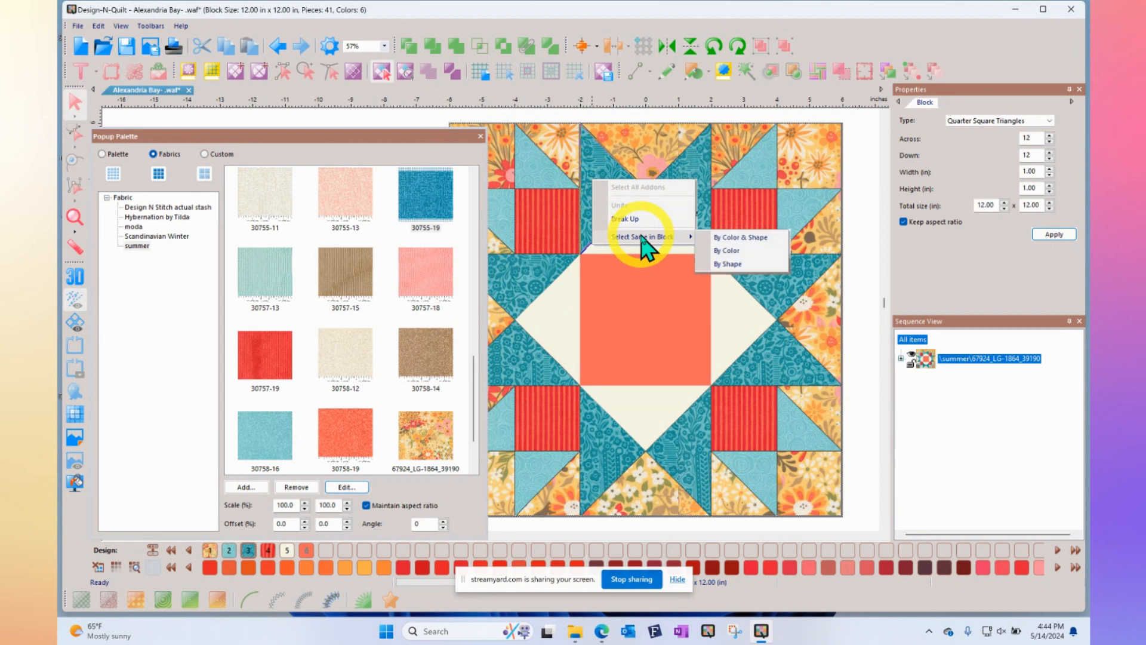
{"action": "left_click", "coordinate": [727, 252]}
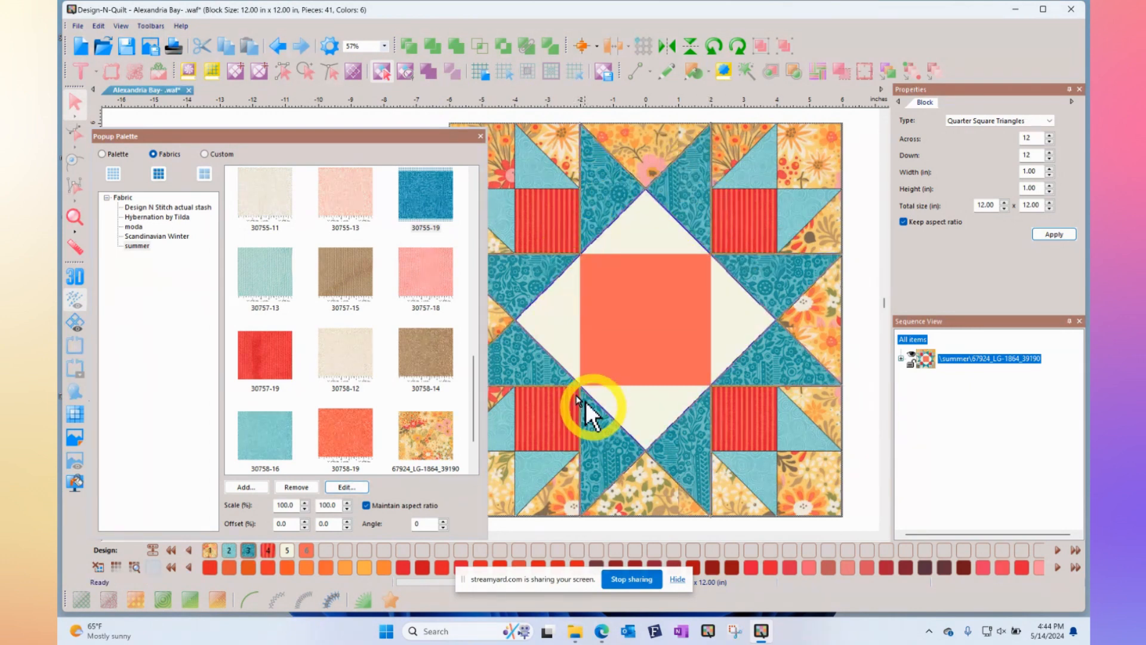
{"action": "scroll", "coordinate": [388, 305], "scroll_direction": "down", "scroll_amount": 1}
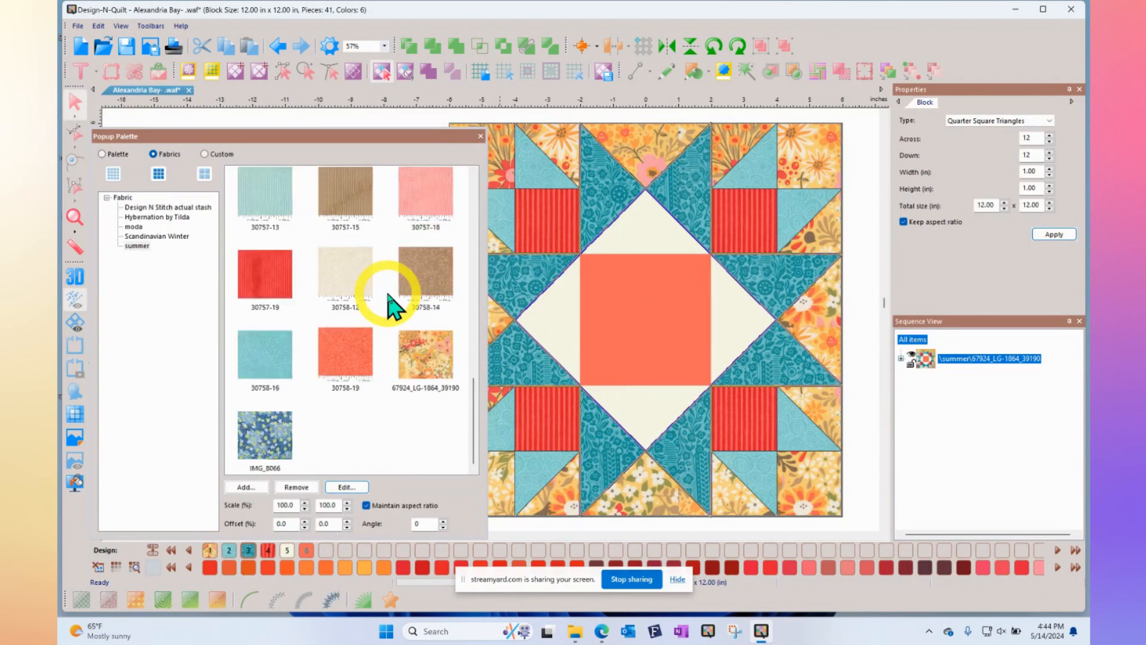
{"action": "left_click", "coordinate": [275, 434]}
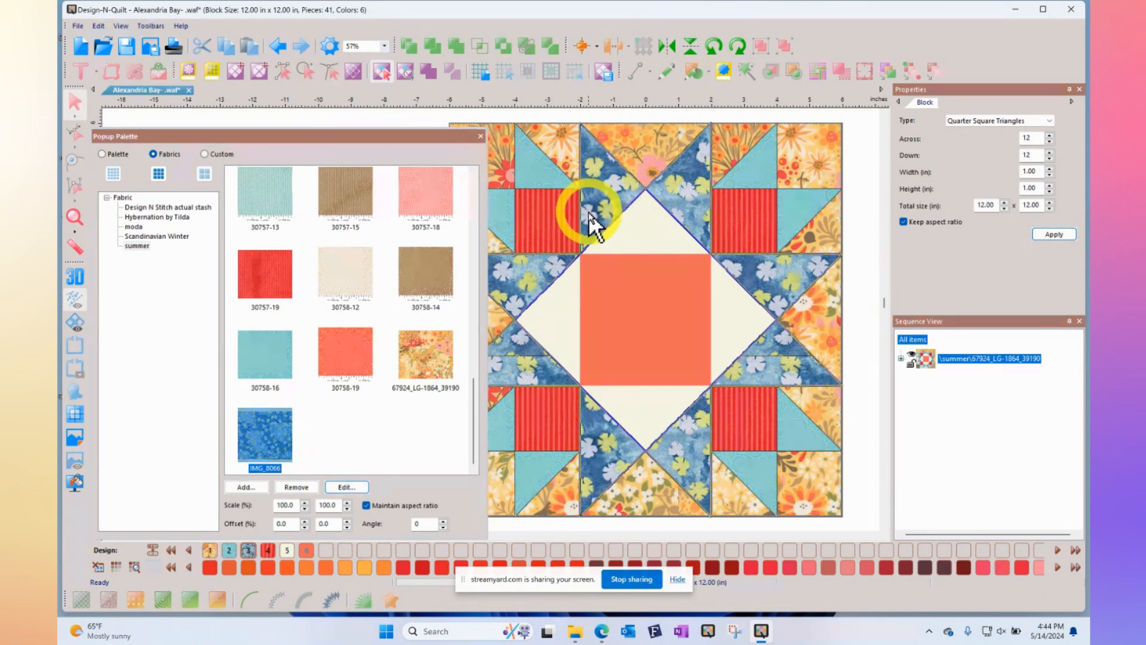
Step: Reopen the IMG_8066 fabric for editing, trace a scale line about 4.95 in long across the print, and apply a requested length of 4 inches
{"action": "left_click", "coordinate": [333, 424]}
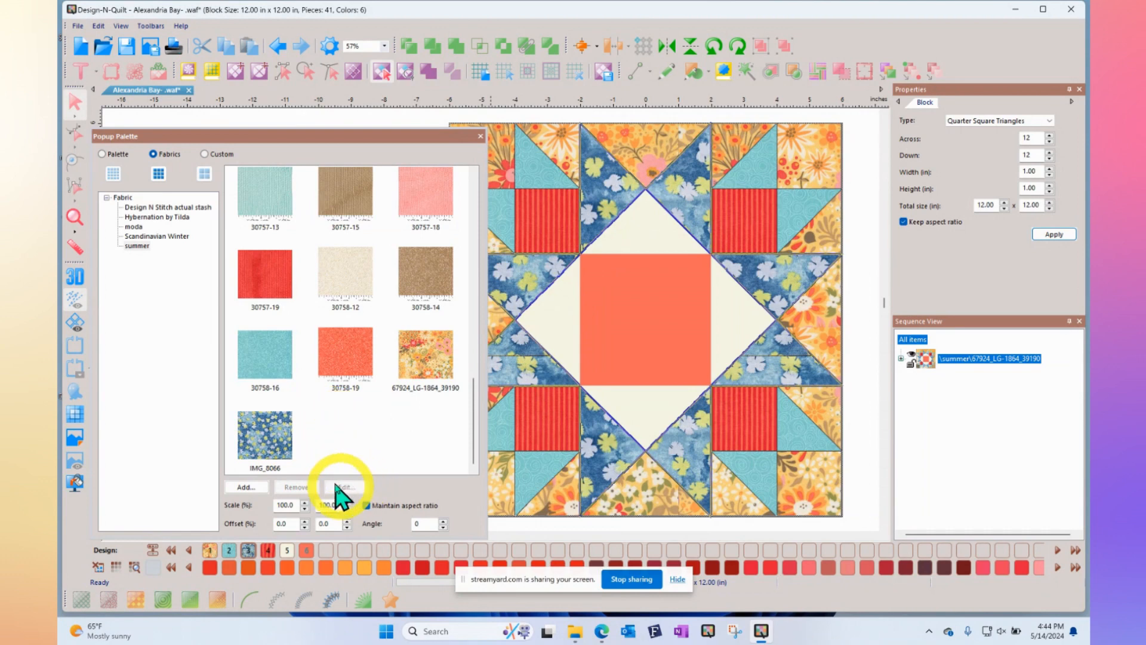
{"action": "left_click", "coordinate": [263, 436]}
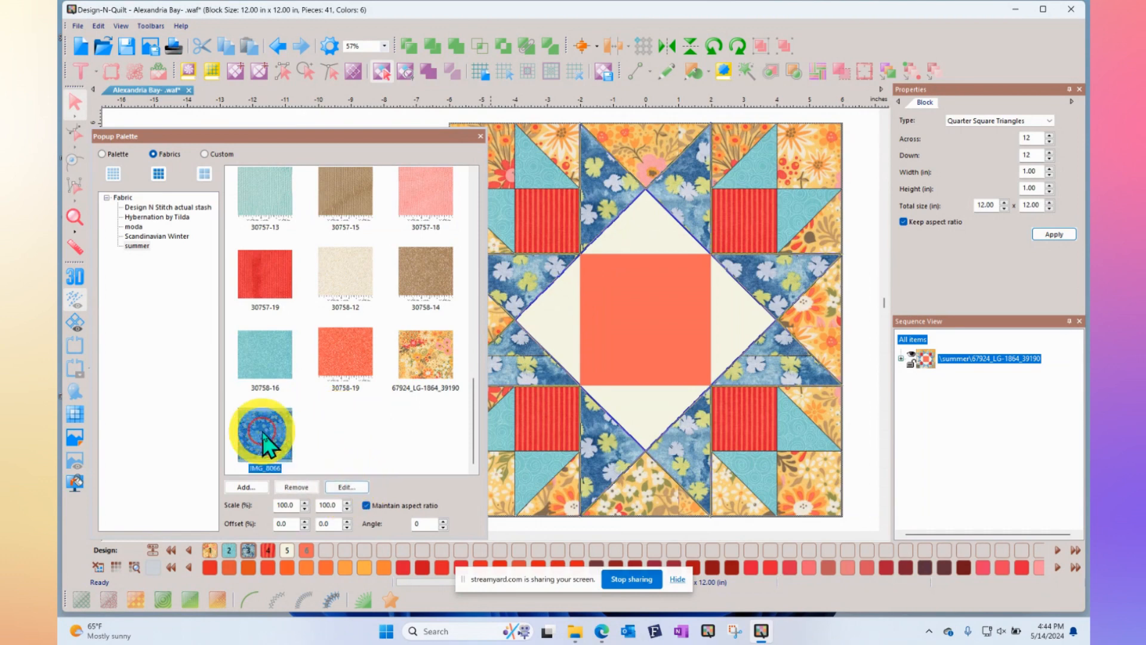
{"action": "left_click", "coordinate": [348, 487]}
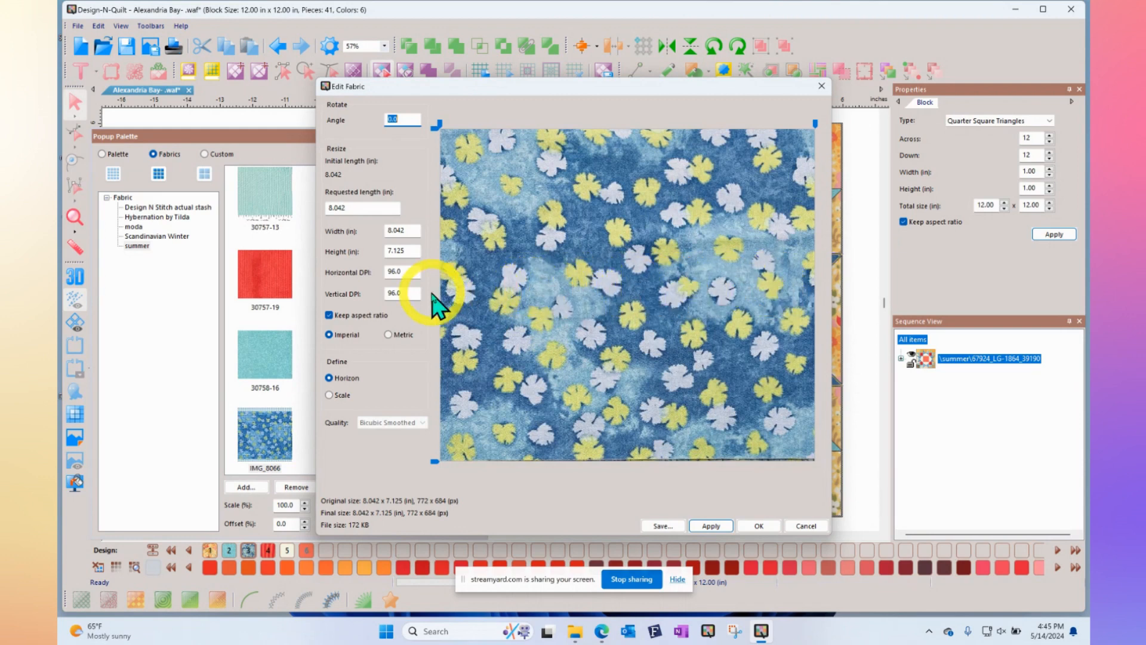
{"action": "left_click", "coordinate": [329, 395]}
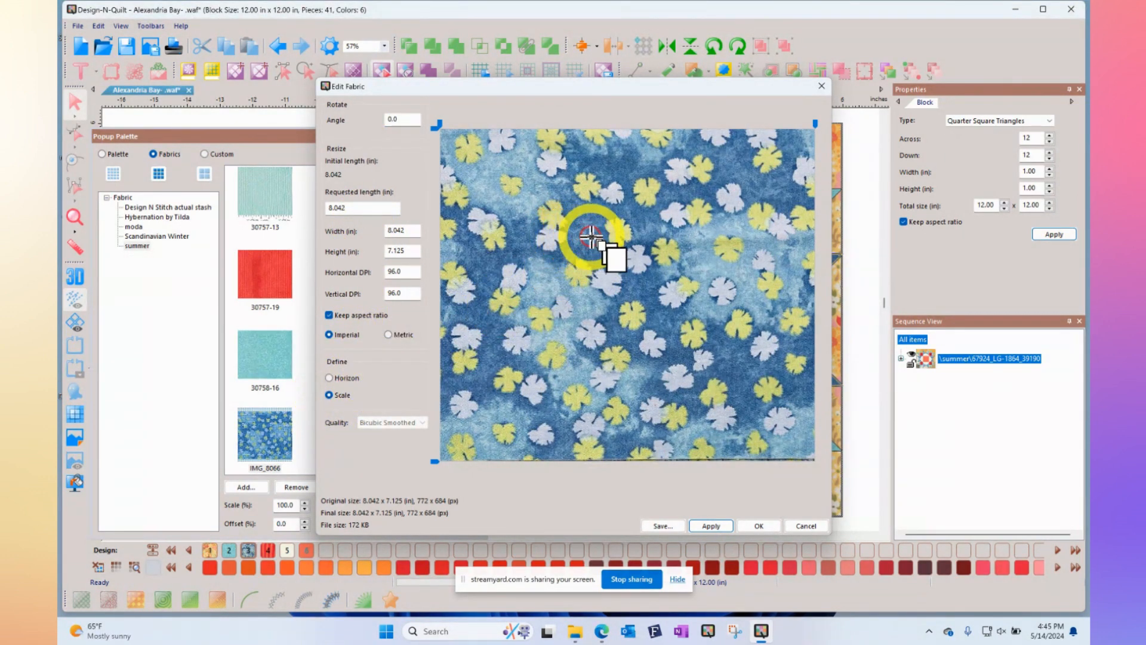
{"action": "left_click_drag", "start_coordinate": [664, 243], "coordinate": [783, 227]}
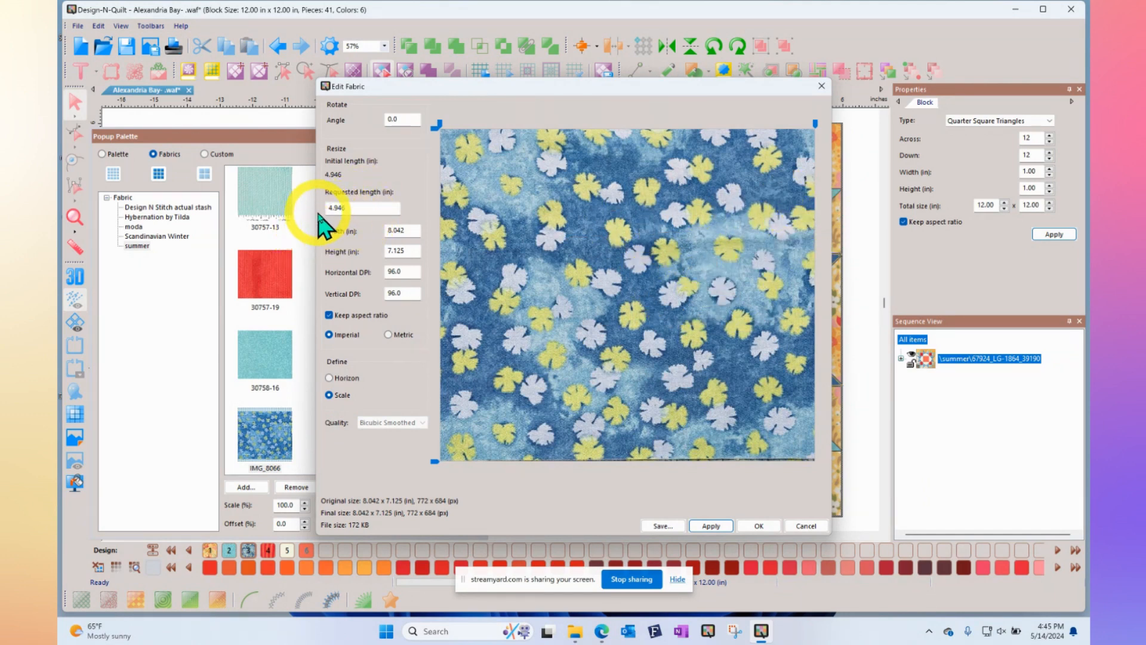
{"action": "double_click", "coordinate": [358, 207]}
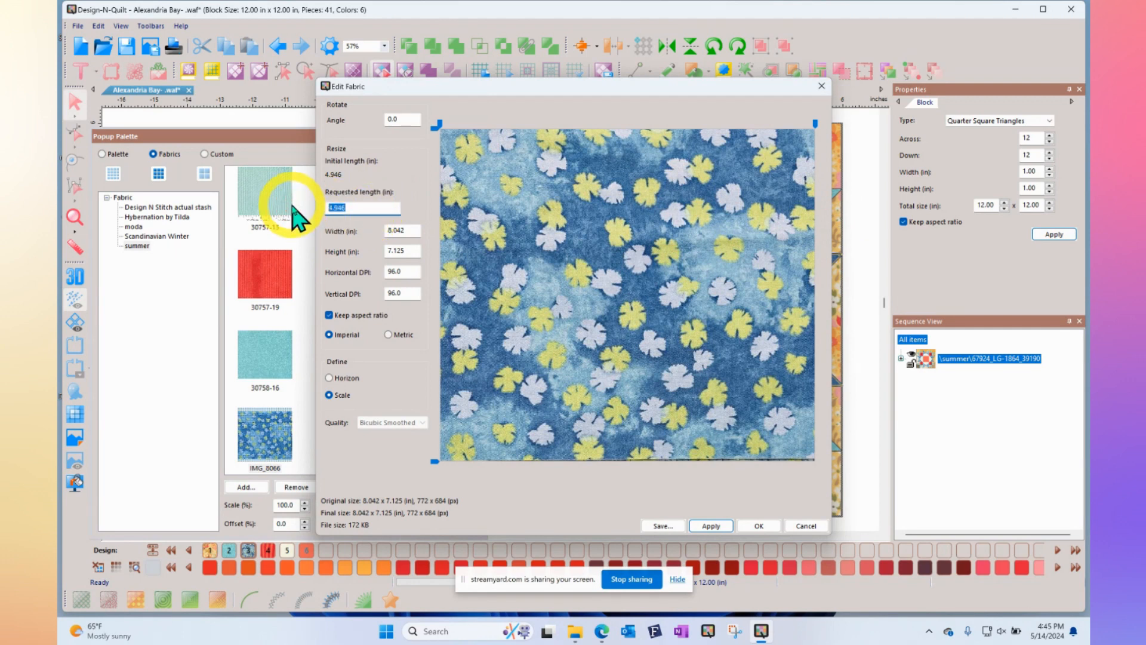
{"action": "left_click", "coordinate": [715, 525]}
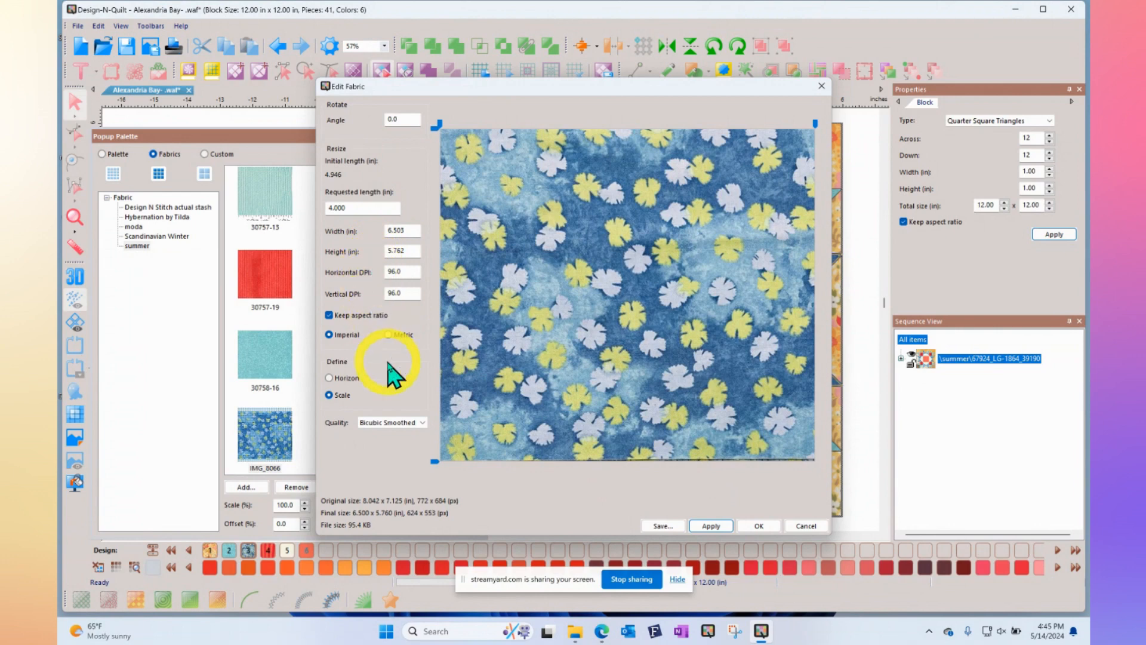
Step: Straighten the fabric image by 1.6 degrees with a horizon line, crop its slanted edges to about 6.33 x 5.47 in, and accept the edits
{"action": "left_click", "coordinate": [330, 377]}
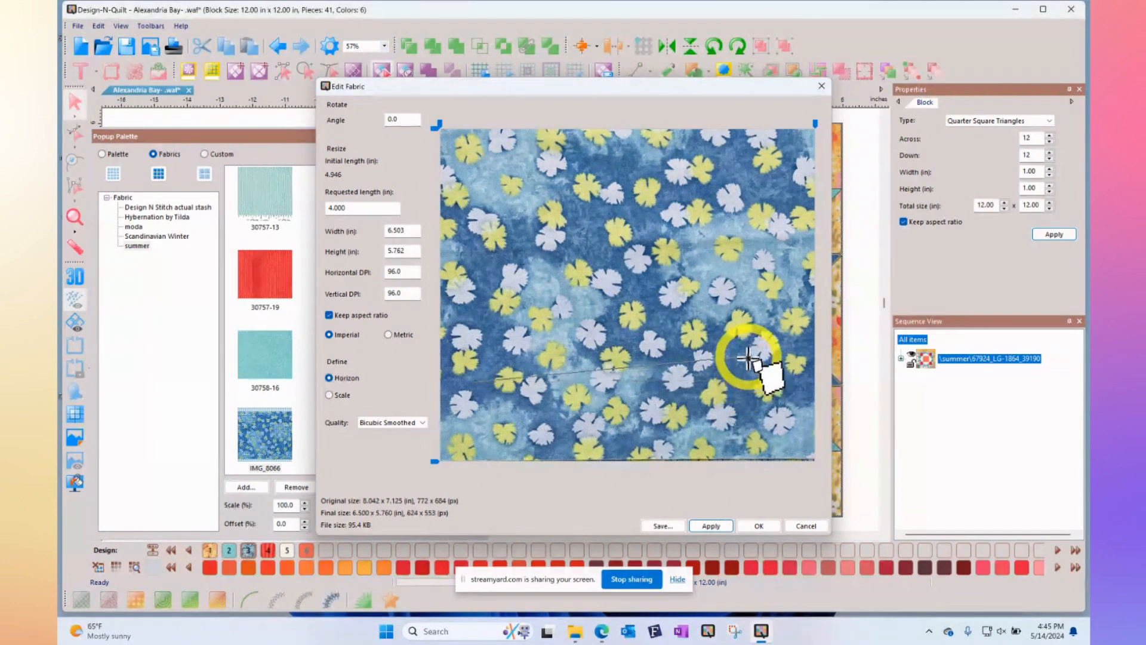
{"action": "left_click_drag", "start_coordinate": [469, 381], "coordinate": [692, 389]}
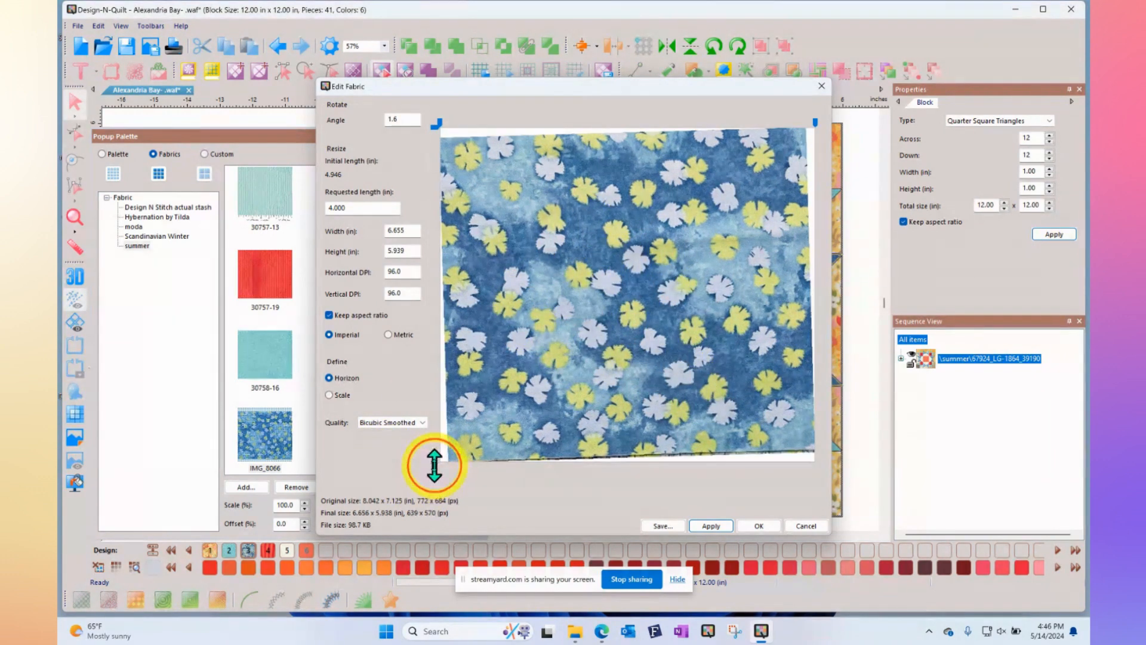
{"action": "left_click_drag", "start_coordinate": [434, 465], "coordinate": [434, 460]}
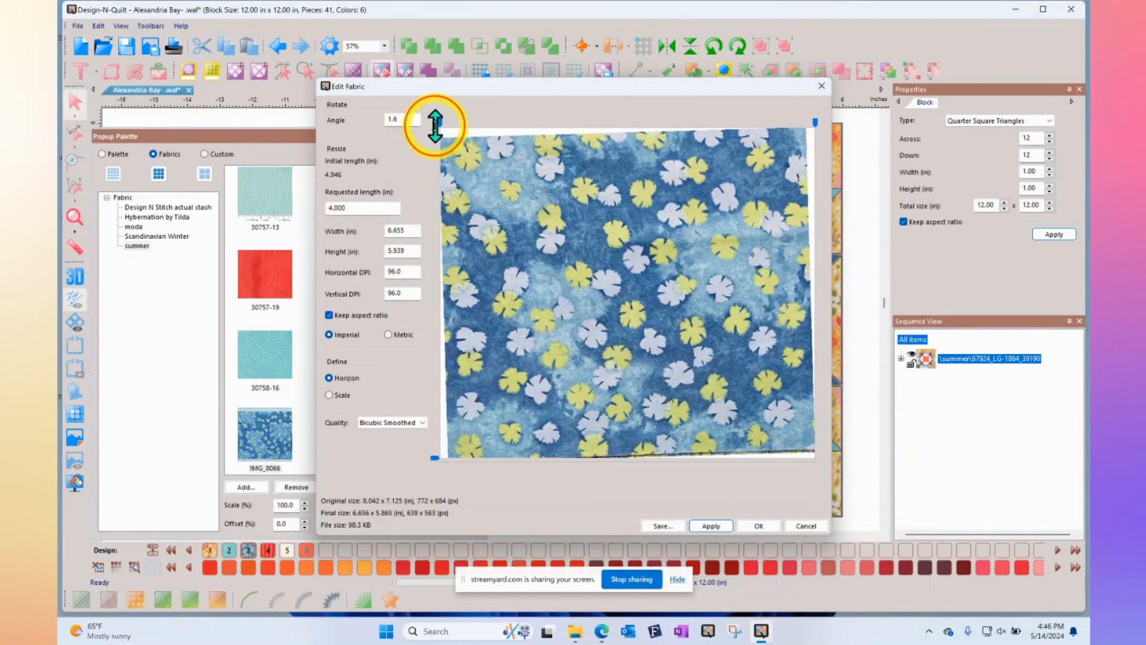
{"action": "mouse_move", "coordinate": [435, 125]}
{"action": "left_mouse_down"}
{"action": "mouse_move", "coordinate": [435, 139]}
{"action": "mouse_move", "coordinate": [449, 124]}
{"action": "left_mouse_up"}
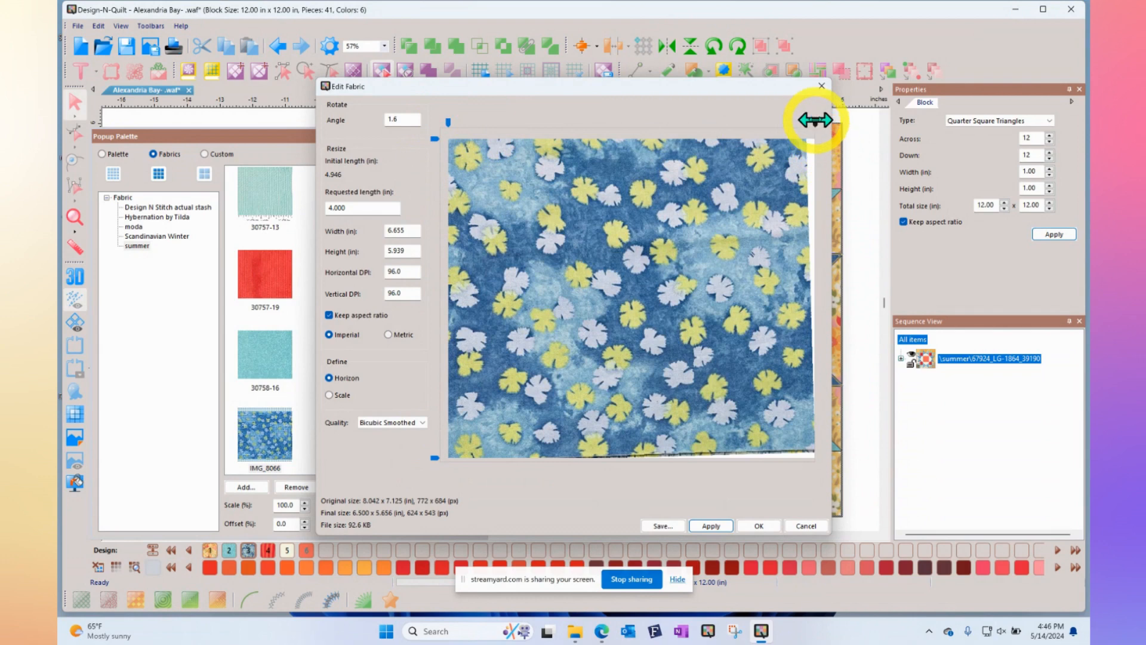
{"action": "left_click_drag", "start_coordinate": [815, 120], "coordinate": [806, 120]}
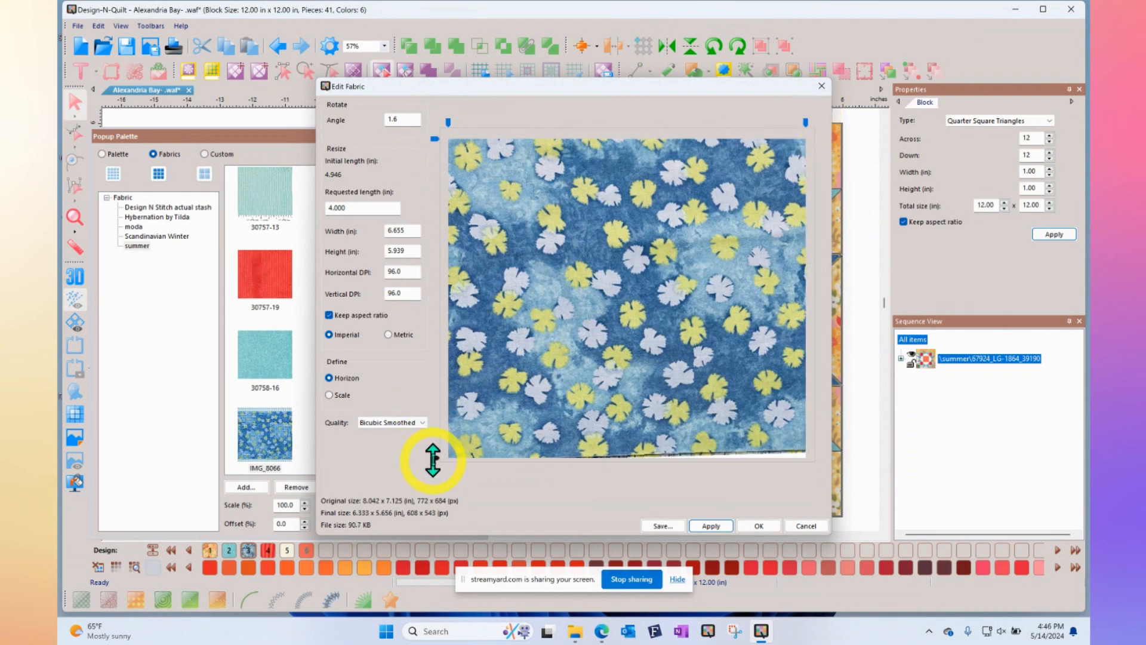
{"action": "left_click_drag", "start_coordinate": [433, 459], "coordinate": [433, 447]}
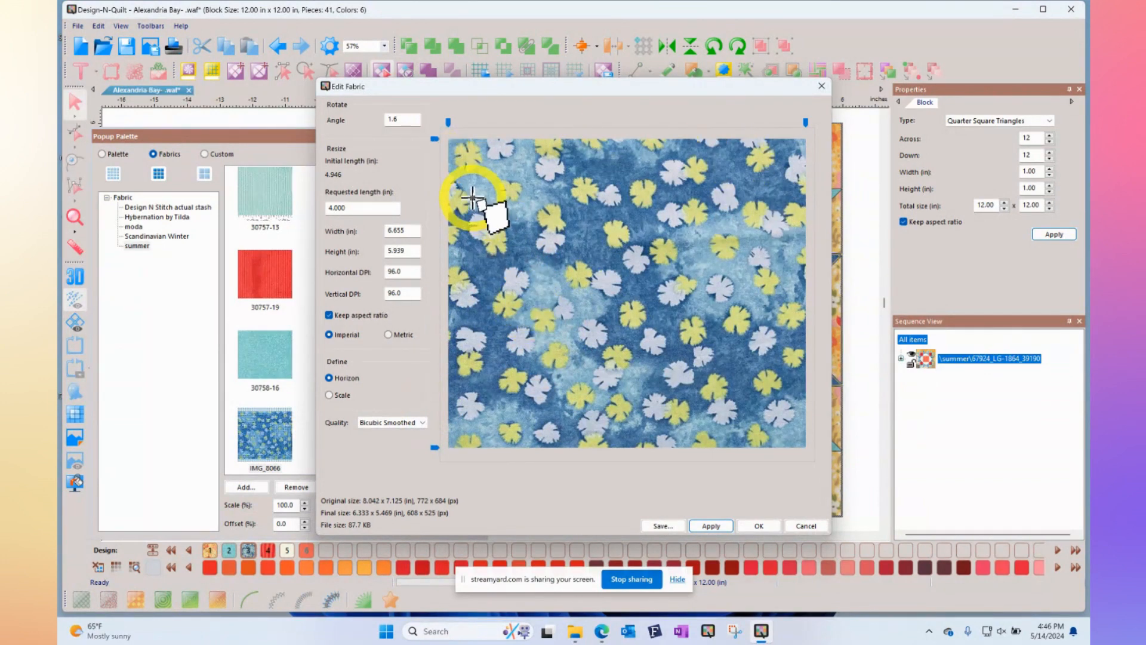
{"action": "left_click", "coordinate": [759, 525]}
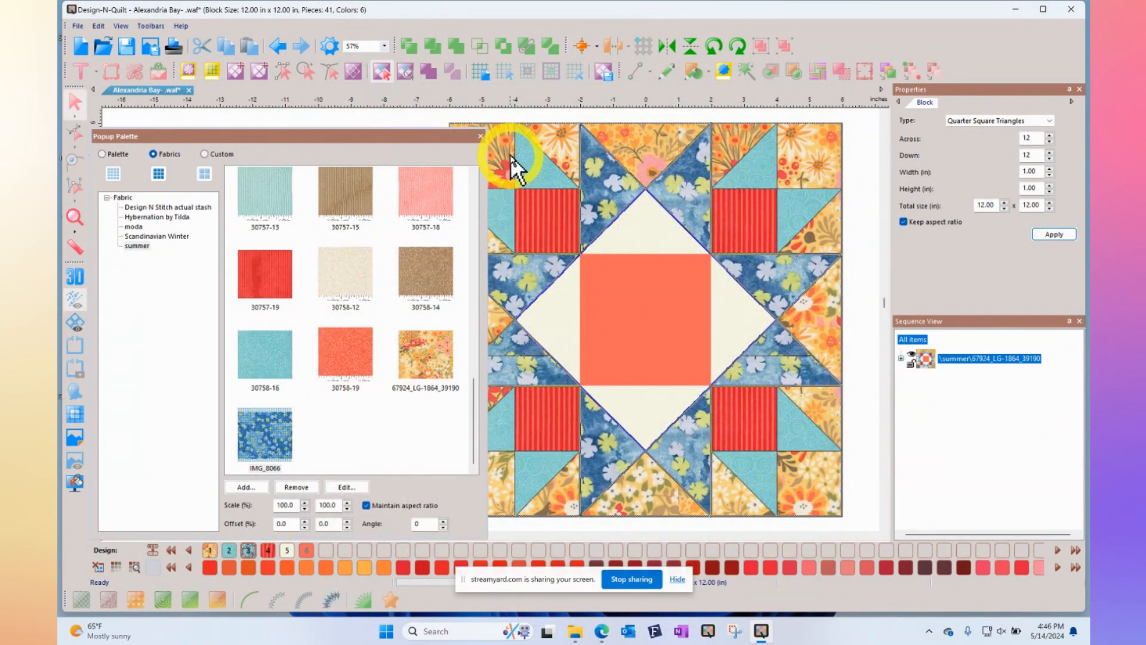
{"action": "left_click", "coordinate": [481, 138]}
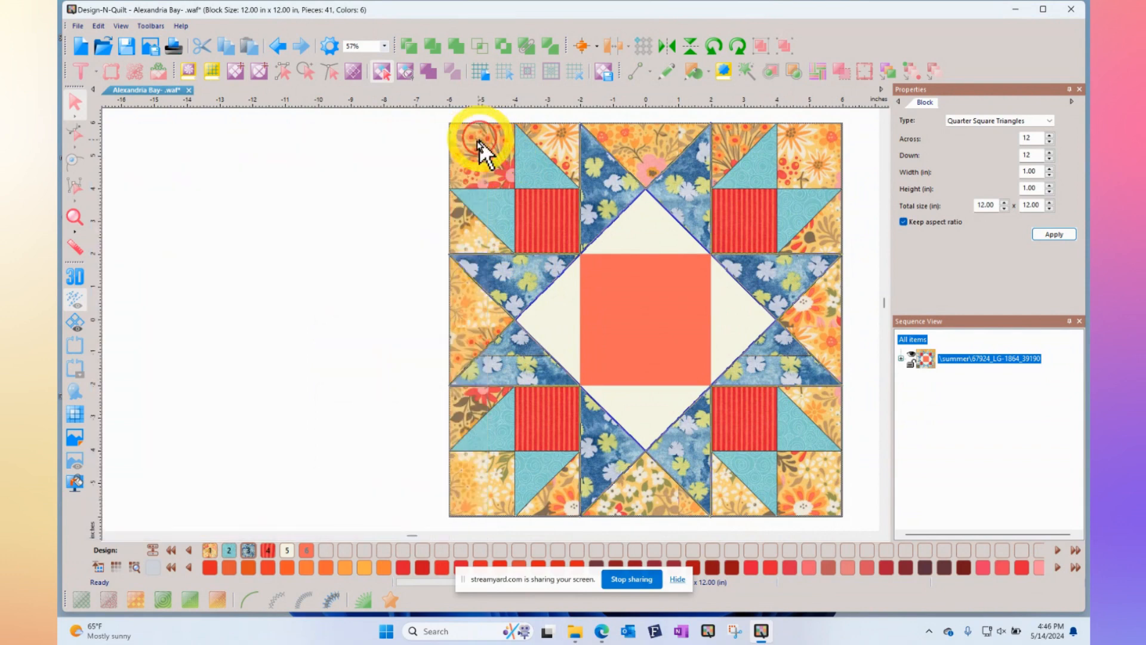